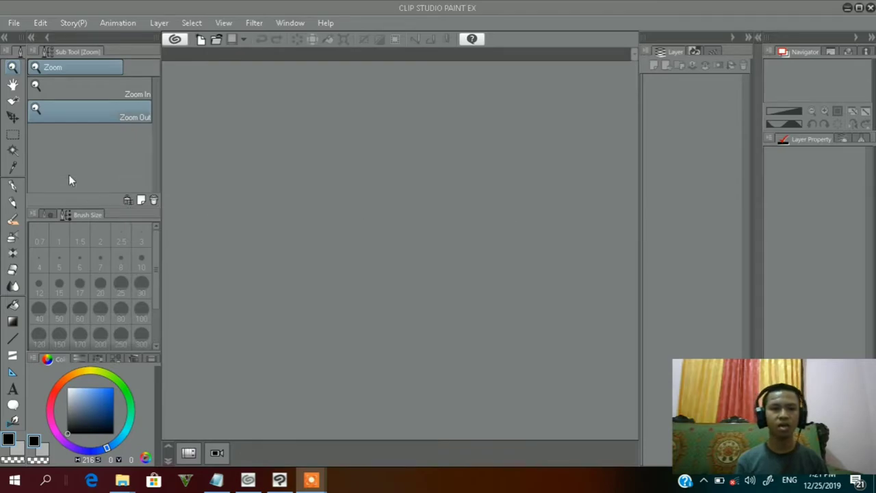
click(13, 24)
click(89, 31)
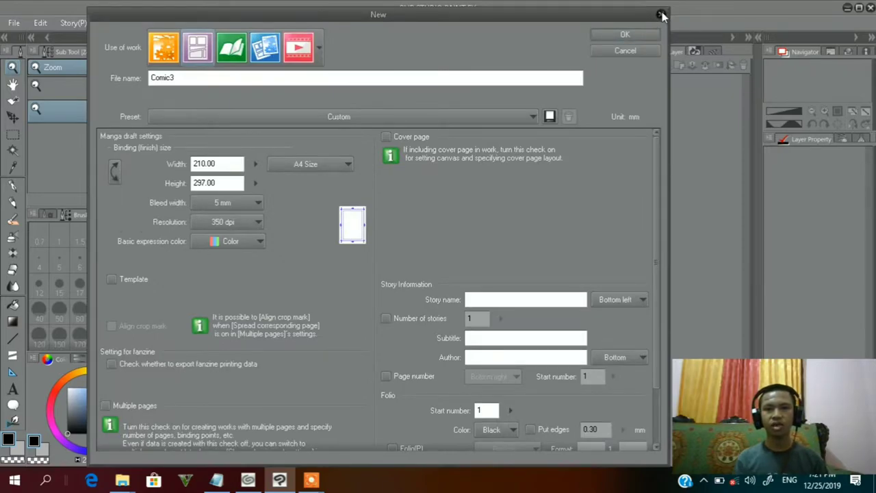
click(660, 14)
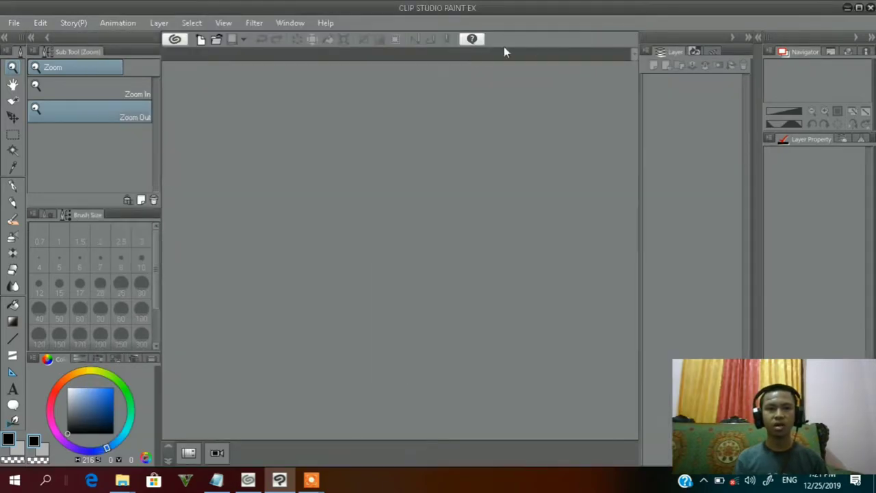
click(200, 39)
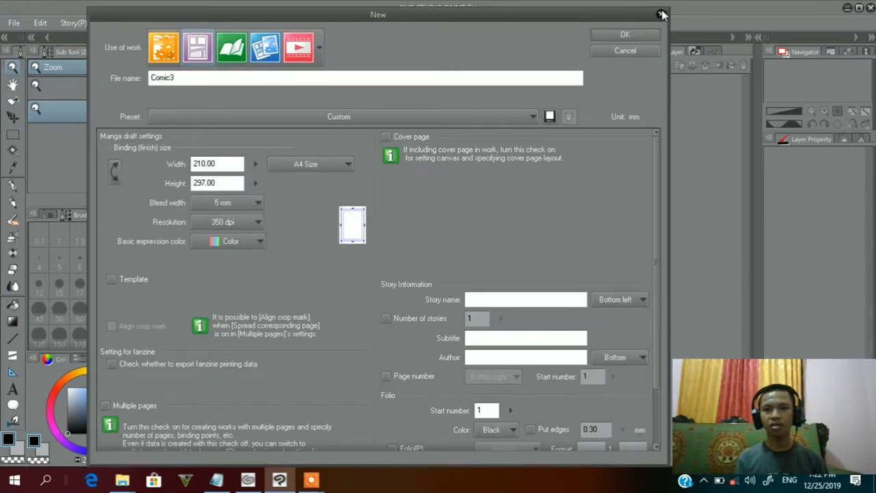
click(661, 15)
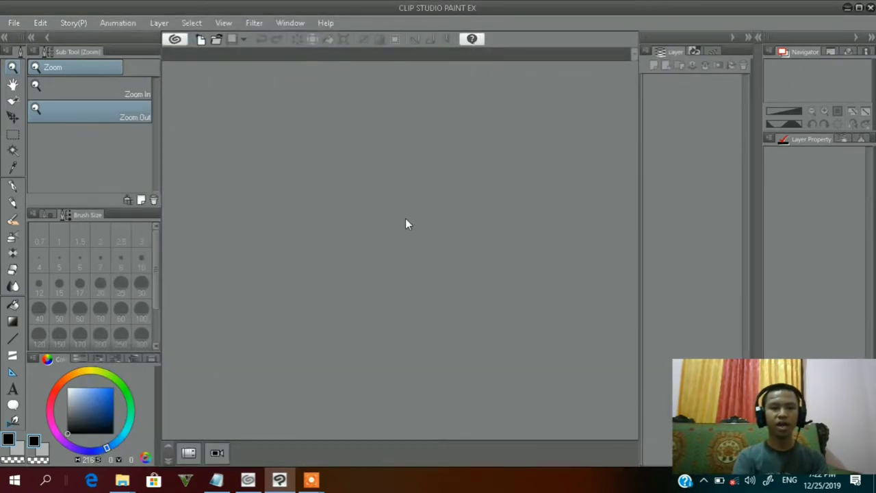
Create a new comic canvas with A4 binding size and 350 dpi resolution
key(ctrl+n)
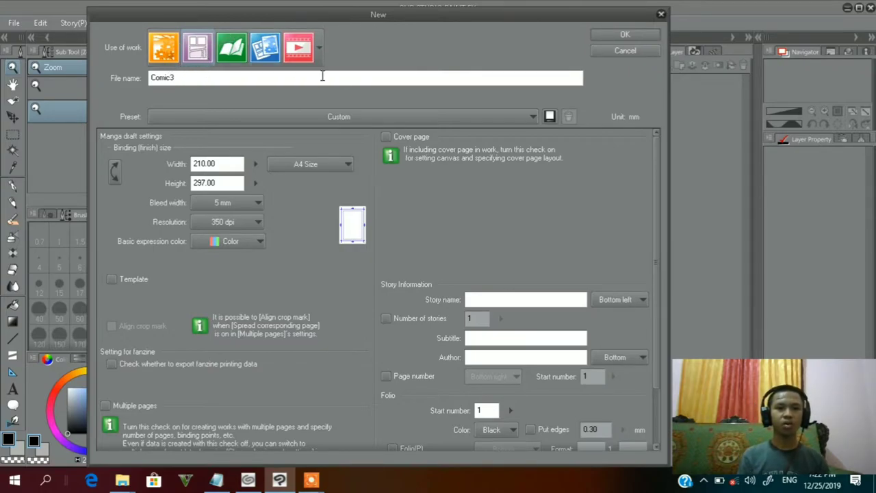
click(319, 165)
click(309, 216)
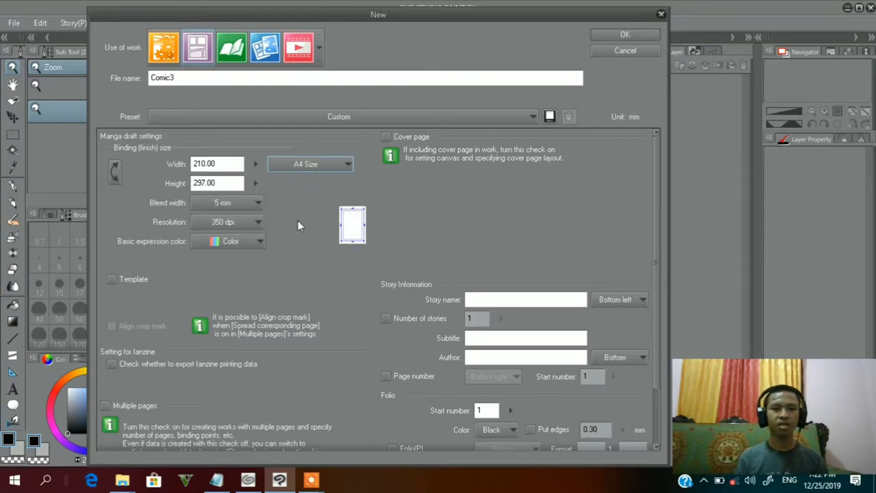
click(242, 223)
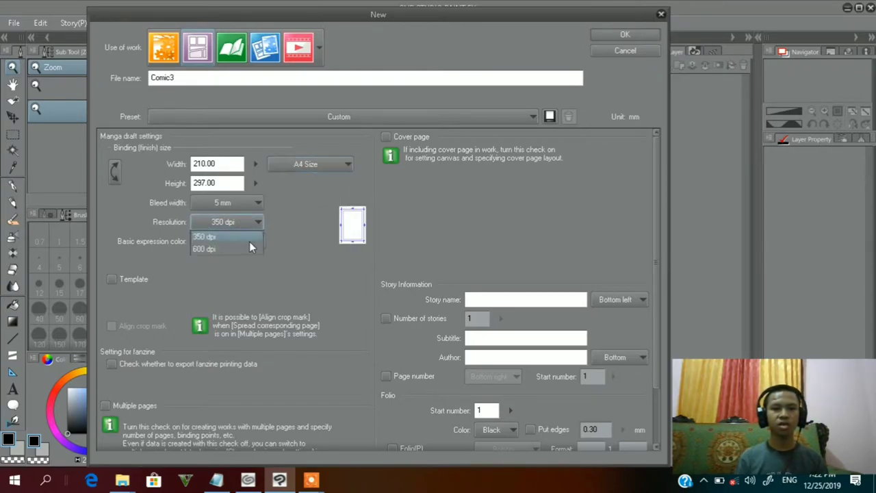
click(235, 238)
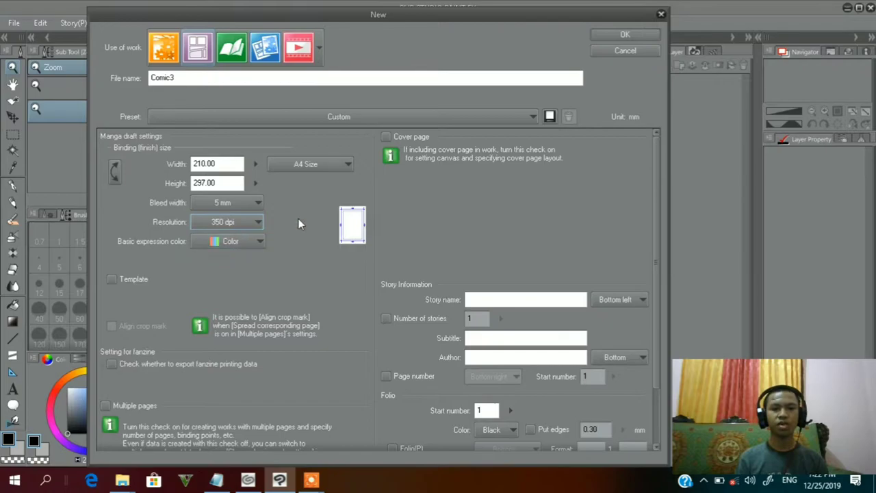
click(625, 35)
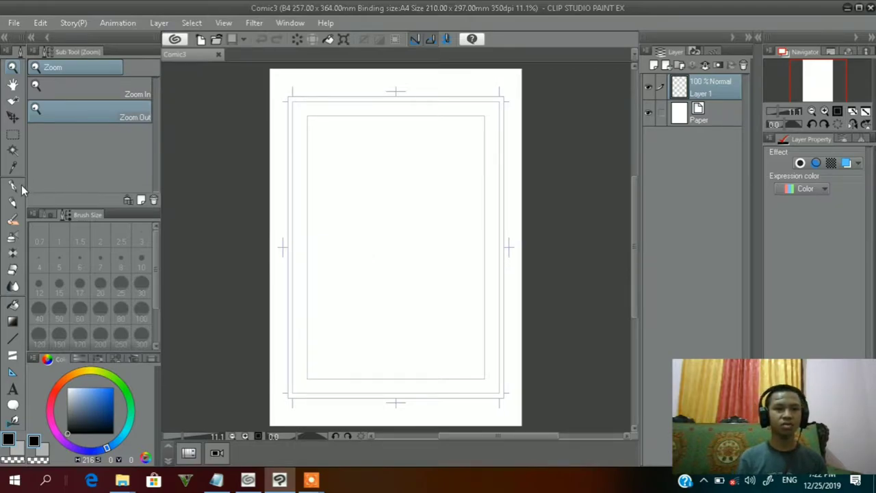
Select the Real pencil as the drawing sub tool
click(15, 206)
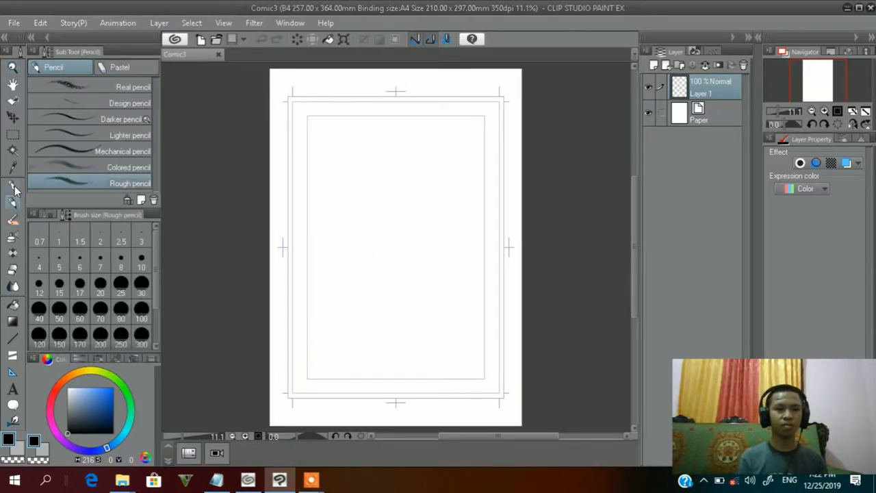
click(13, 186)
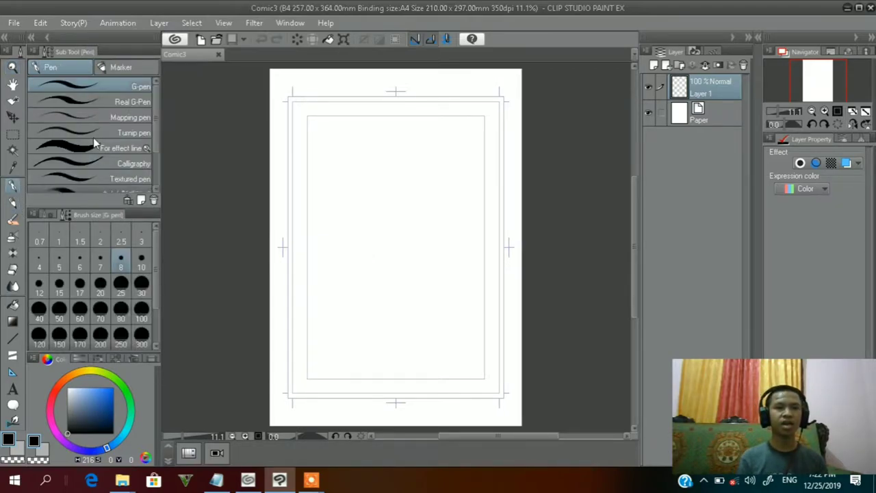
click(13, 203)
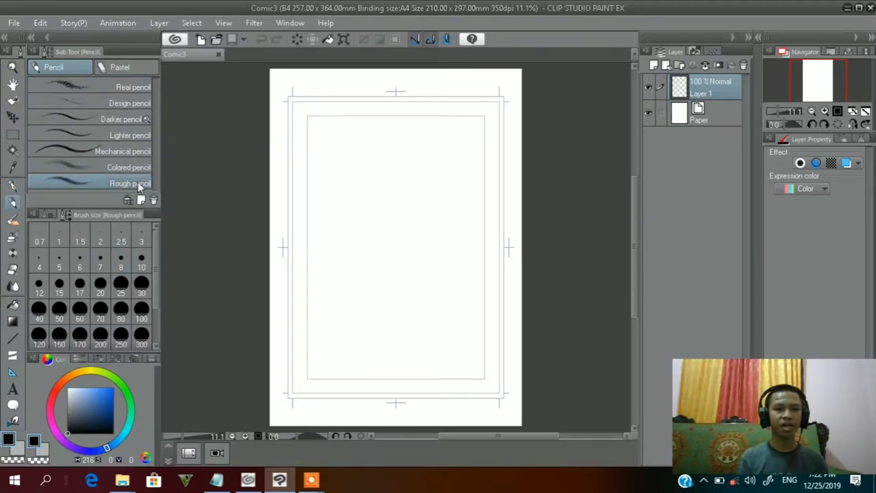
click(140, 87)
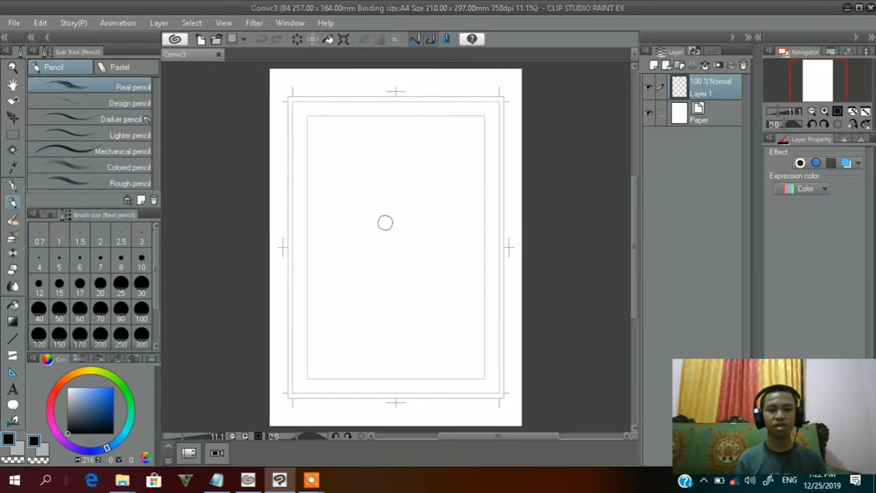
Sketch a vertical divider in the page's upper half and a line across the page with the size 8 G-pen, forming three panels
mouse_move(340, 219)
mouse_down()
mouse_move(316, 215)
mouse_move(355, 213)
mouse_move(347, 218)
mouse_up()
key(alt+space)
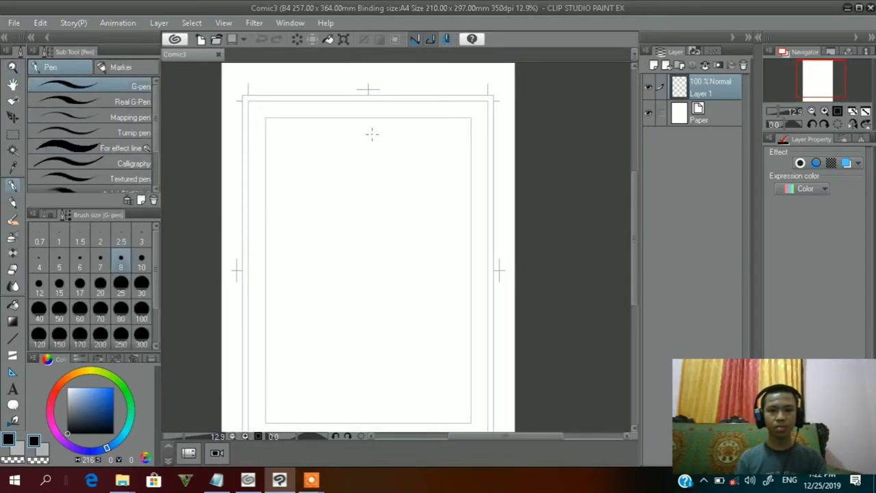
drag(365, 241, 367, 257)
drag(248, 256, 538, 224)
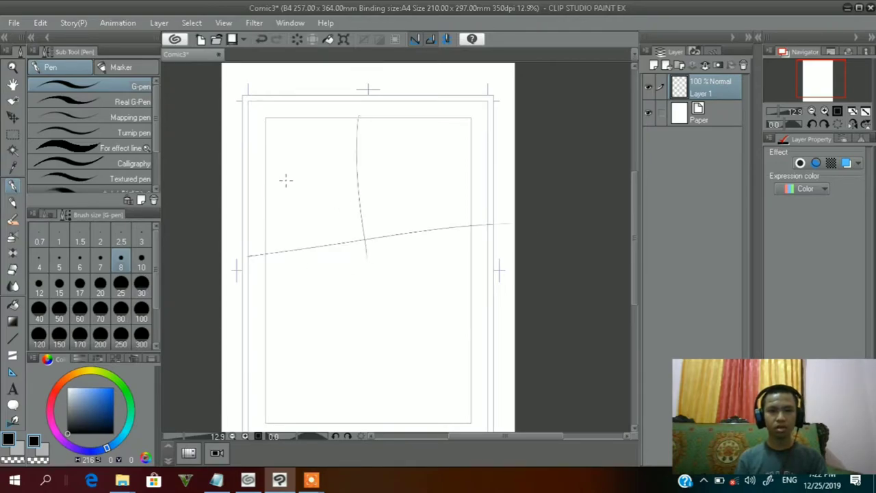
Write the circled numbers 1, 2 and 3 in the three panels to show their reading order
mouse_move(336, 176)
mouse_down()
mouse_move(332, 154)
mouse_move(311, 145)
mouse_up()
mouse_move(409, 141)
mouse_down()
mouse_move(409, 179)
mouse_move(410, 137)
mouse_up()
mouse_move(319, 319)
mouse_down()
mouse_move(314, 309)
mouse_move(325, 318)
mouse_up()
Undo the circled panel numbers
key(ctrl+z)
key(ctrl+z)
key(ctrl+z)
key(ctrl+z)
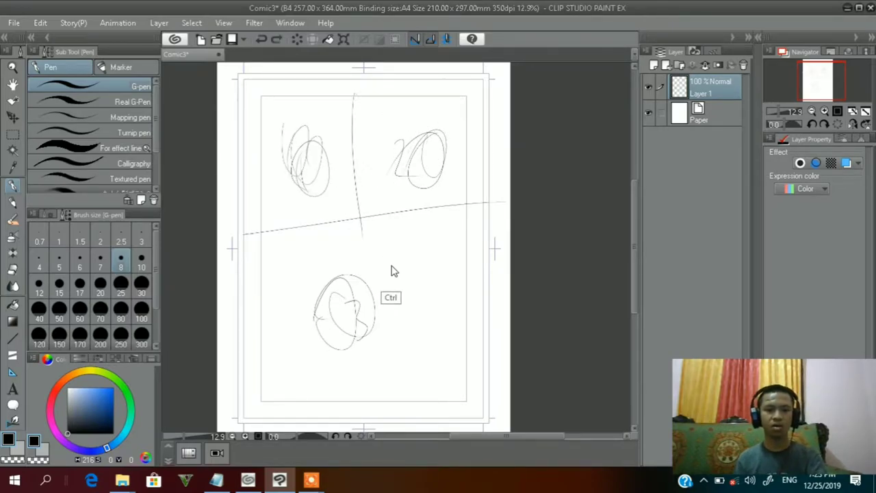
key(ctrl+z)
key(ctrl+z)
key(ctrl+z)
key(ctrl+z)
key(ctrl+z)
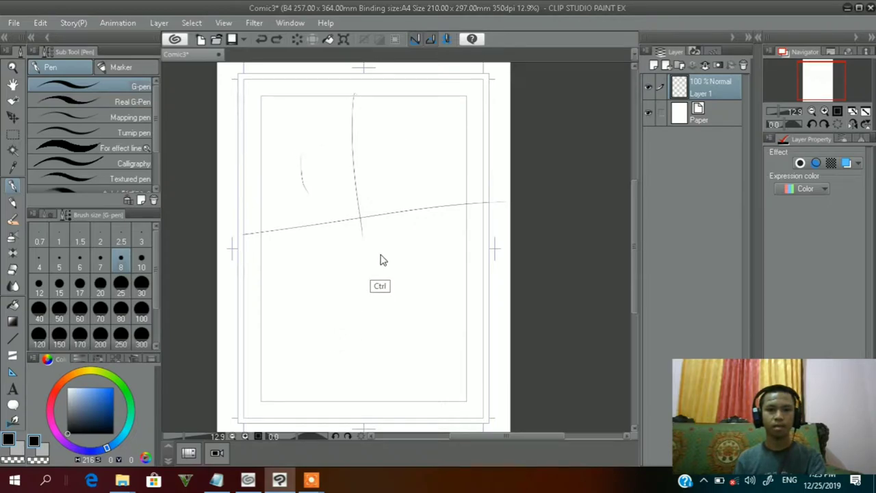
Sketch a character's head in the lower panel as an oval with a vertical centre line and a horizontal eye line
key(ctrl+space)
drag(332, 244, 346, 268)
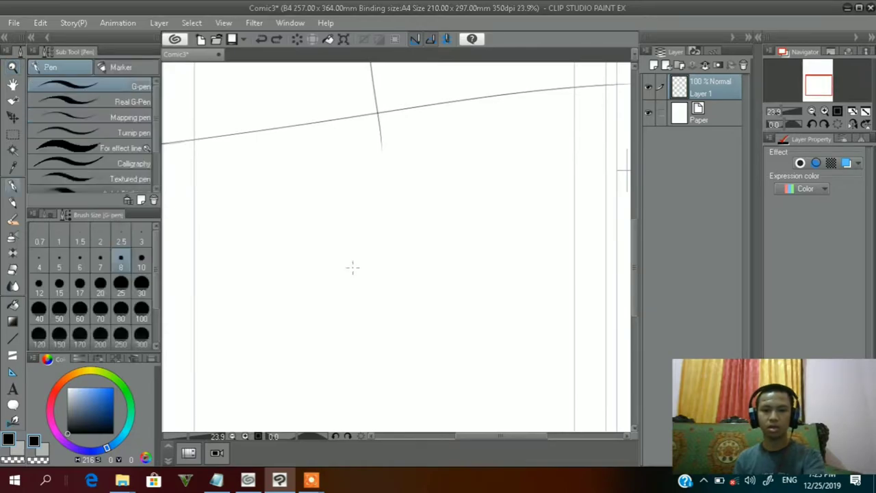
drag(377, 235, 373, 296)
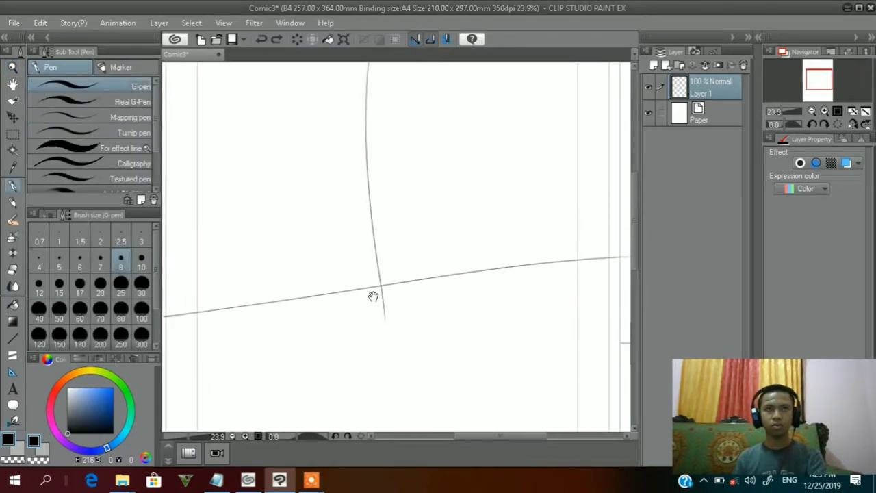
drag(346, 227, 361, 244)
drag(377, 293, 361, 196)
mouse_move(358, 312)
mouse_down()
mouse_move(363, 223)
mouse_move(383, 190)
mouse_up()
mouse_move(353, 135)
mouse_down()
mouse_move(331, 203)
mouse_move(322, 186)
mouse_up()
mouse_move(392, 247)
mouse_down()
mouse_move(369, 187)
mouse_move(333, 174)
mouse_up()
drag(311, 188, 302, 227)
key(ctrl+z)
drag(332, 128, 338, 180)
drag(345, 81, 353, 206)
drag(290, 145, 404, 132)
Sketch the chest and waist below the head as two overlapping construction circles
mouse_move(376, 194)
mouse_down()
mouse_move(374, 131)
mouse_move(295, 179)
mouse_up()
drag(367, 211, 363, 278)
mouse_move(350, 228)
mouse_down()
mouse_move(356, 268)
mouse_move(310, 274)
mouse_up()
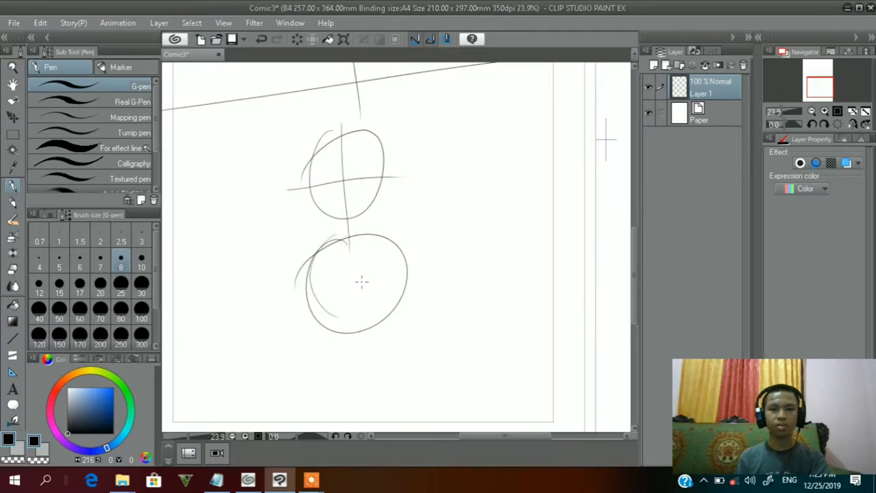
mouse_move(357, 215)
mouse_down()
mouse_move(338, 172)
mouse_move(330, 74)
mouse_up()
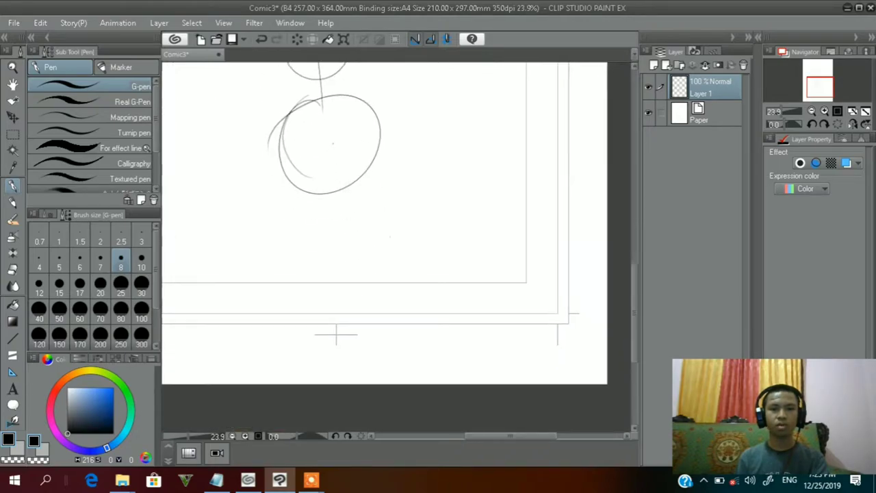
mouse_move(332, 174)
mouse_down()
mouse_move(361, 170)
mouse_move(297, 195)
mouse_move(285, 226)
mouse_up()
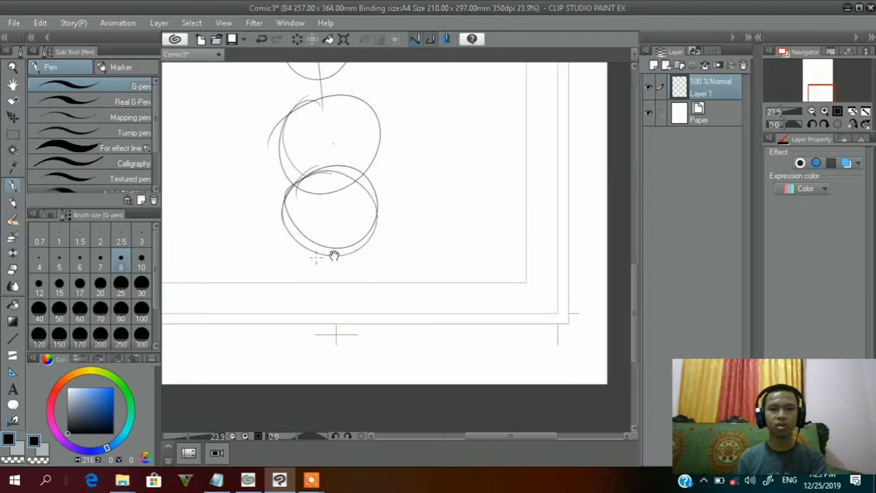
Sketch the hips as a construction circle overlapping the waist circle
drag(365, 269, 360, 195)
mouse_move(269, 177)
mouse_down()
mouse_move(363, 251)
mouse_move(271, 161)
mouse_up()
key(ctrl+z)
mouse_move(322, 181)
mouse_down()
mouse_move(341, 190)
mouse_move(338, 231)
mouse_up()
mouse_move(342, 197)
mouse_down()
mouse_move(349, 304)
mouse_move(287, 248)
mouse_up()
key(ctrl+z)
mouse_move(363, 243)
mouse_down()
mouse_move(345, 229)
mouse_move(346, 269)
mouse_up()
drag(277, 137, 279, 173)
mouse_move(348, 222)
mouse_down()
mouse_move(295, 228)
mouse_move(336, 222)
mouse_move(361, 295)
mouse_move(311, 312)
mouse_move(268, 234)
mouse_move(322, 216)
mouse_move(312, 316)
mouse_up()
mouse_move(335, 289)
mouse_down()
mouse_move(326, 288)
mouse_move(332, 253)
mouse_up()
Sketch V-shaped pelvis lines in the hip circle and rough out both thighs down to the page edge
mouse_move(265, 207)
mouse_down()
mouse_move(325, 285)
mouse_move(320, 276)
mouse_move(353, 210)
mouse_up()
drag(362, 240, 382, 226)
drag(286, 181, 274, 307)
drag(341, 221, 381, 328)
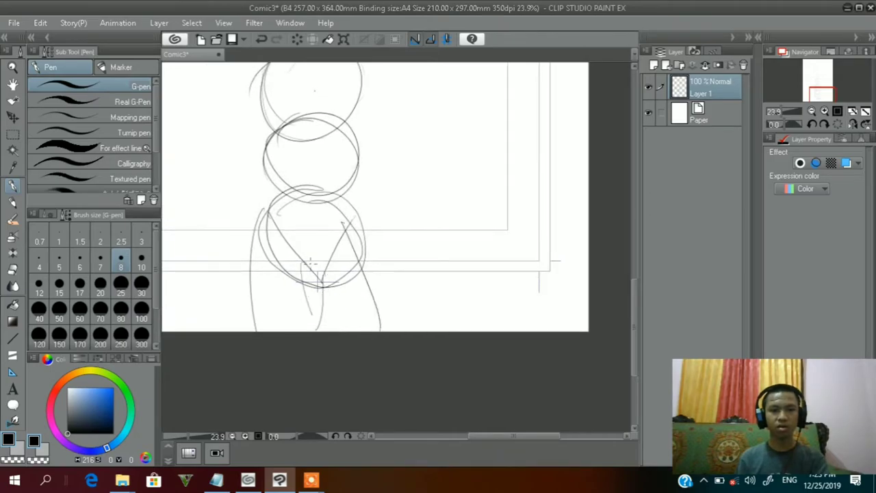
Mark the figure's shoulder, elbow and wrist joints with small ovals beside the torso
scroll(362, 221, up, 5)
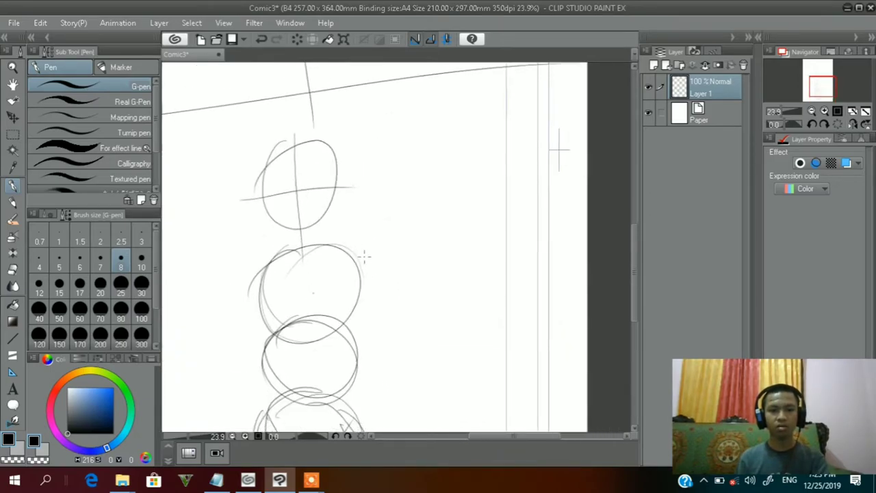
drag(368, 280, 369, 277)
drag(254, 294, 252, 264)
mouse_move(279, 284)
mouse_down()
mouse_move(286, 235)
mouse_move(265, 250)
mouse_up()
mouse_move(252, 310)
mouse_down()
mouse_move(280, 235)
mouse_move(268, 240)
mouse_up()
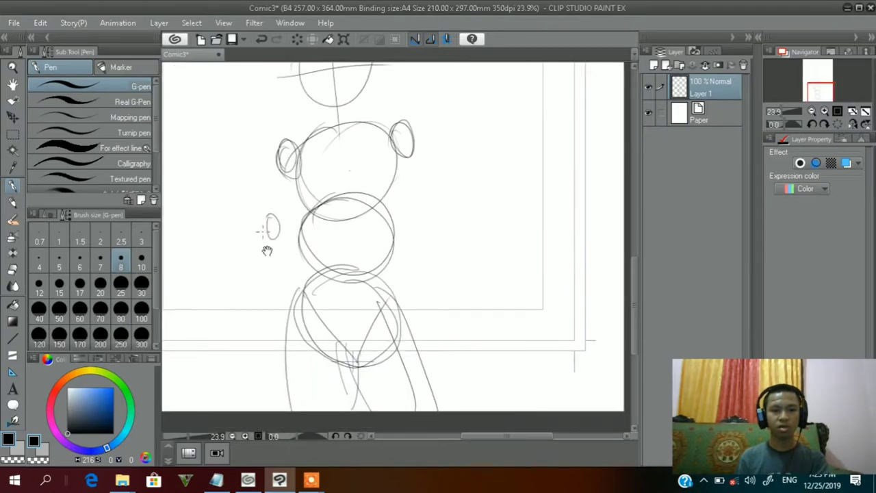
scroll(271, 226, down, 3)
key(ctrl+z)
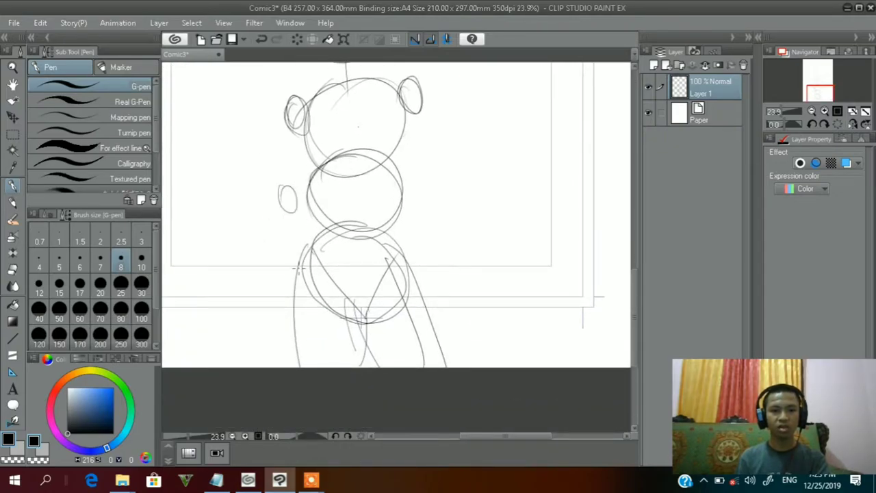
drag(282, 269, 284, 266)
scroll(378, 235, up, 2)
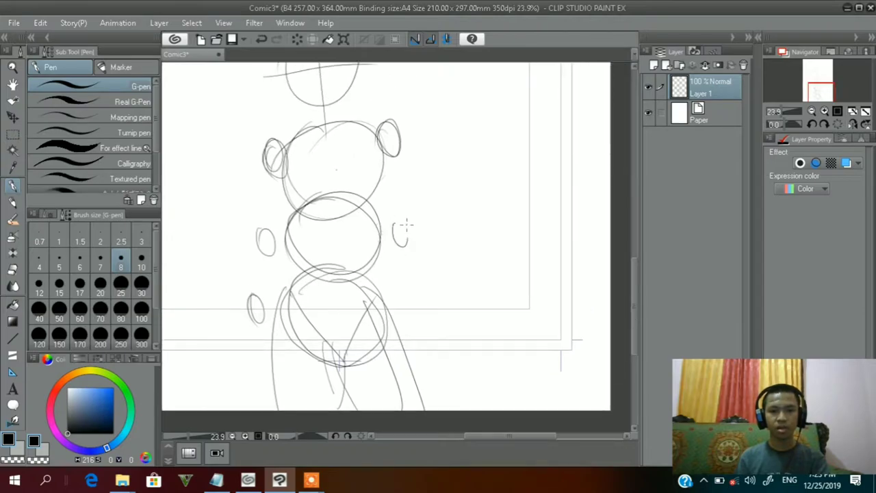
Connect the joint ovals with upper arm and forearm contours, and sketch the neck and shoulder lines
drag(376, 156, 394, 239)
drag(406, 143, 410, 235)
drag(390, 248, 411, 322)
drag(271, 162, 271, 257)
drag(285, 169, 274, 257)
drag(259, 229, 256, 318)
drag(273, 252, 258, 342)
drag(354, 217, 341, 362)
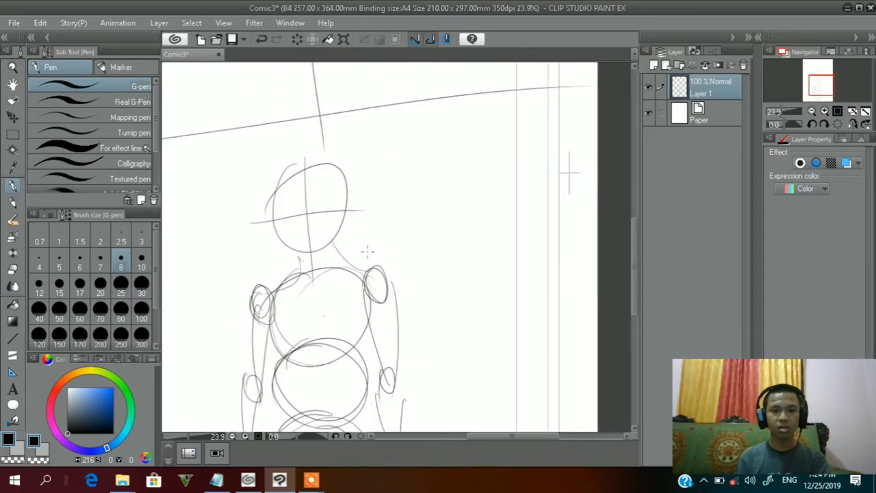
scroll(368, 252, up, 3)
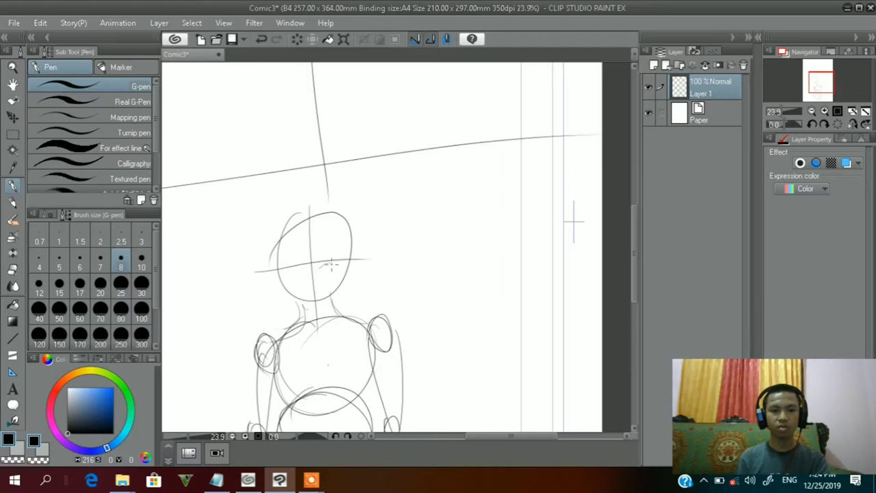
Undo the construction figure and the horizontal panel line, keeping only the vertical divider
key(ctrl+z)
key(ctrl+z)
key(ctrl+z)
key(ctrl+z)
key(ctrl+z)
key(ctrl+z)
key(ctrl+z)
key(ctrl+z)
key(ctrl+z)
key(ctrl+z)
key(ctrl+z)
key(ctrl+z)
key(ctrl+z)
key(ctrl+z)
key(ctrl+z)
key(ctrl+z)
key(ctrl+z)
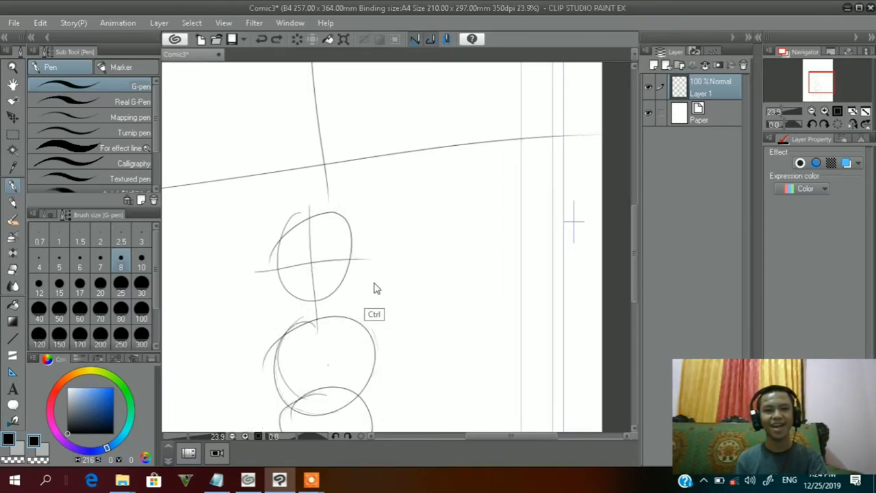
mouse_move(350, 269)
mouse_down()
mouse_move(389, 280)
mouse_move(438, 321)
mouse_up()
key(ctrl+space)
mouse_move(401, 266)
mouse_down()
mouse_move(374, 267)
mouse_move(395, 262)
mouse_move(401, 275)
mouse_up()
key(ctrl+y)
Draw a second vertical line beside the divider and two horizontal lines across the page to form panel gutters
key(ctrl+space)
mouse_move(413, 234)
mouse_down()
mouse_move(428, 242)
mouse_move(425, 259)
mouse_up()
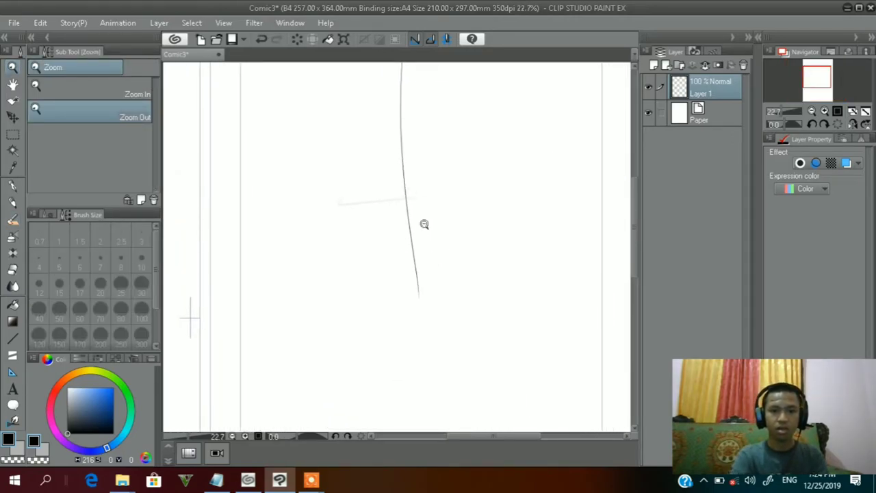
mouse_move(425, 225)
mouse_down()
mouse_move(413, 227)
mouse_move(426, 235)
mouse_move(410, 214)
mouse_move(546, 239)
mouse_up()
key(space)
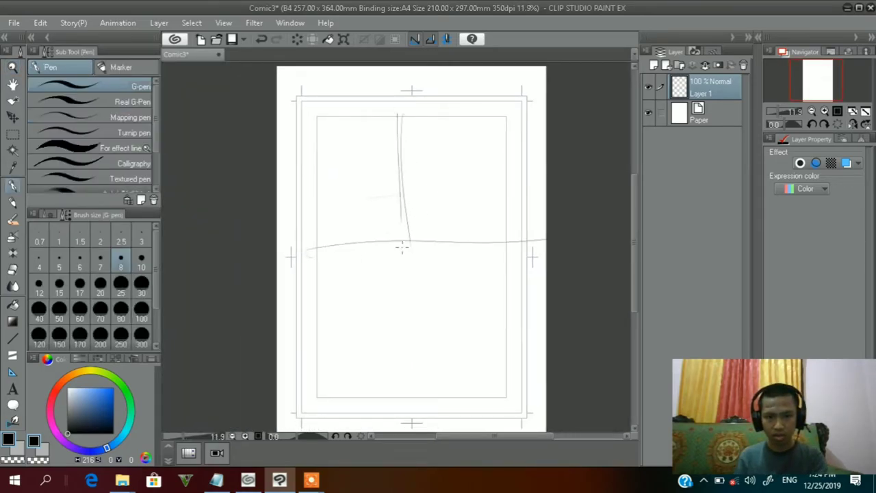
drag(290, 238, 538, 226)
Try rough marks inside the panels and undo the latest strokes
drag(434, 202, 461, 209)
key(space)
mouse_move(383, 311)
mouse_down()
mouse_move(397, 260)
mouse_move(402, 309)
mouse_up()
key(ctrl+z)
key(ctrl+z)
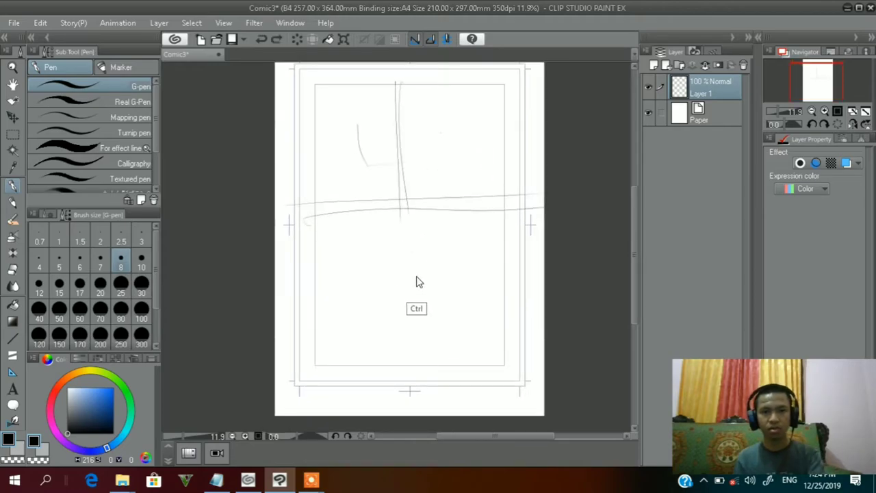
drag(401, 274, 385, 262)
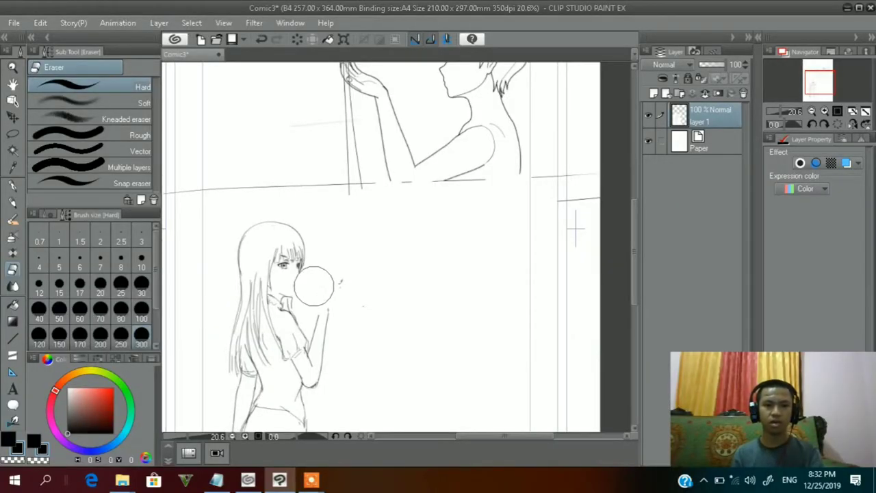
Erase the stray marks beside the girl's raised hand and sketch a tilted box held at her mouth
click(330, 281)
key(ctrl+z)
key(ctrl+z)
mouse_move(331, 276)
mouse_down()
mouse_move(363, 276)
mouse_move(360, 286)
mouse_move(332, 287)
mouse_up()
key(/)
key(p)
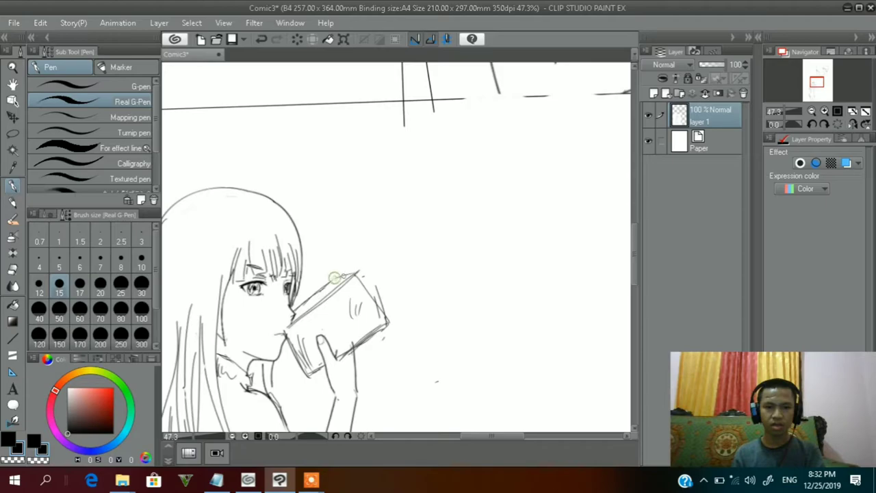
drag(335, 280, 341, 272)
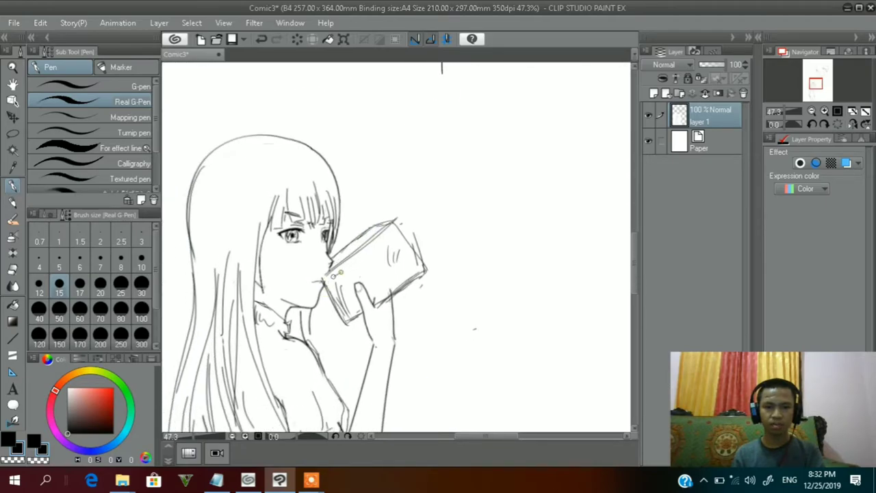
scroll(344, 291, down, 10)
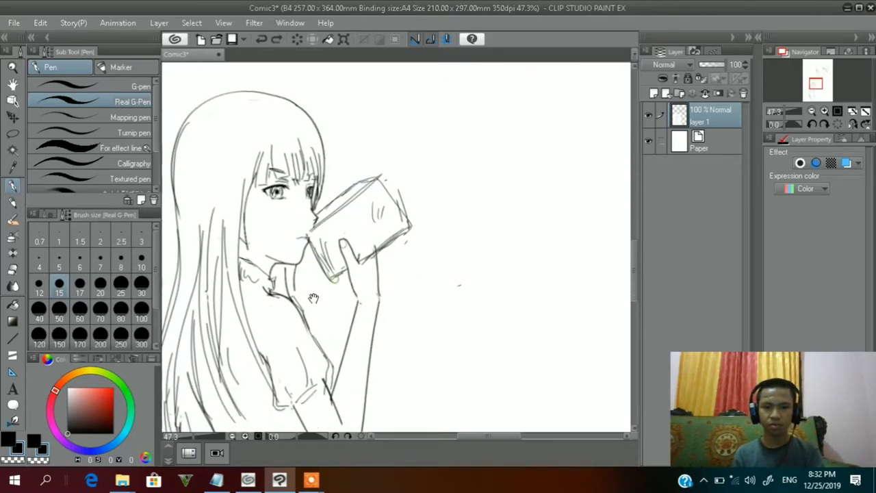
mouse_move(349, 280)
mouse_down()
mouse_move(358, 240)
mouse_move(366, 250)
mouse_up()
drag(274, 248, 295, 282)
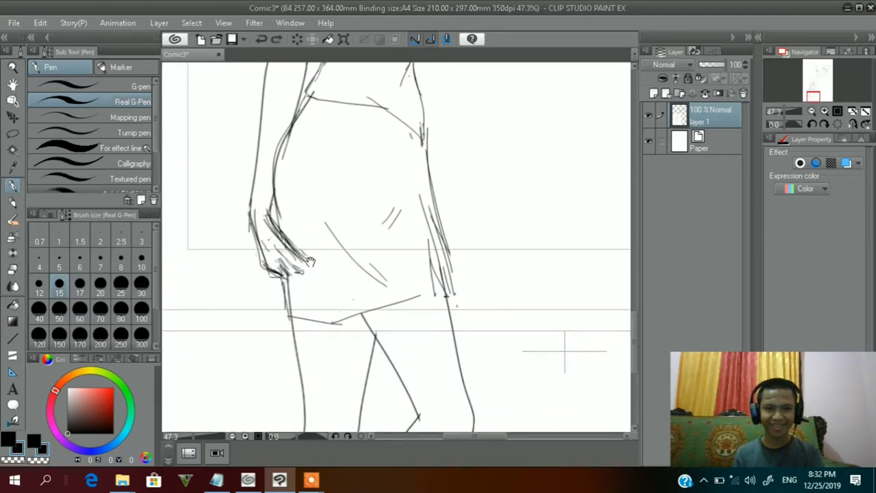
scroll(309, 265, up, 3)
drag(184, 292, 235, 291)
key(ctrl+z)
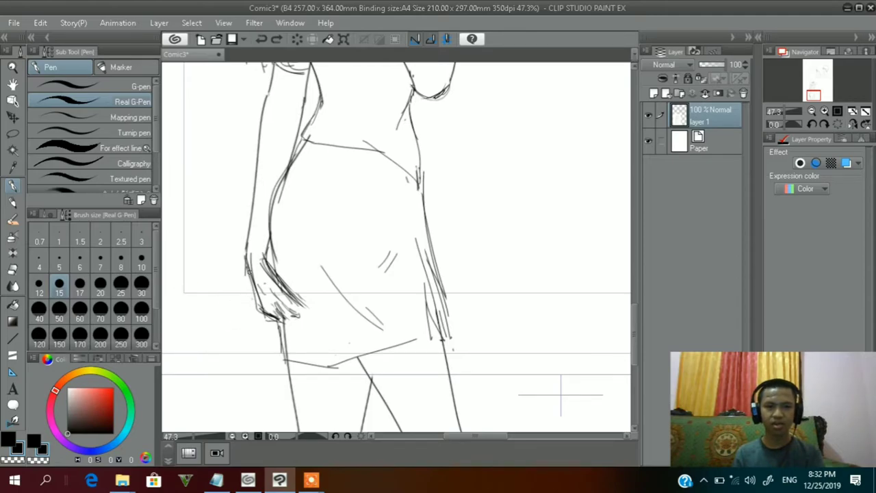
drag(279, 112, 286, 221)
drag(285, 139, 290, 233)
key(alt+space)
click(352, 234)
click(351, 234)
drag(340, 103, 343, 270)
drag(338, 201, 319, 300)
mouse_move(317, 220)
mouse_down()
mouse_move(331, 232)
mouse_move(337, 152)
mouse_up()
mouse_move(332, 271)
mouse_down()
mouse_move(316, 182)
mouse_move(435, 393)
mouse_move(236, 237)
mouse_move(321, 206)
mouse_move(343, 299)
mouse_up()
scroll(329, 192, up, 3)
key(ctrl+z)
drag(304, 166, 296, 195)
drag(318, 192, 317, 271)
drag(295, 214, 344, 287)
key(ctrl+z)
mouse_move(288, 242)
mouse_down()
mouse_move(376, 231)
mouse_move(407, 216)
mouse_up()
drag(267, 252, 376, 274)
key(ctrl+z)
key(ctrl+z)
key(ctrl+z)
key(ctrl+z)
scroll(328, 289, down, 2)
Lasso-select the upper body of the girl in the lower panel, including the box in her hand
mouse_move(328, 233)
mouse_down()
mouse_move(326, 262)
mouse_move(335, 208)
mouse_up()
key(p)
key(m)
drag(321, 269, 323, 252)
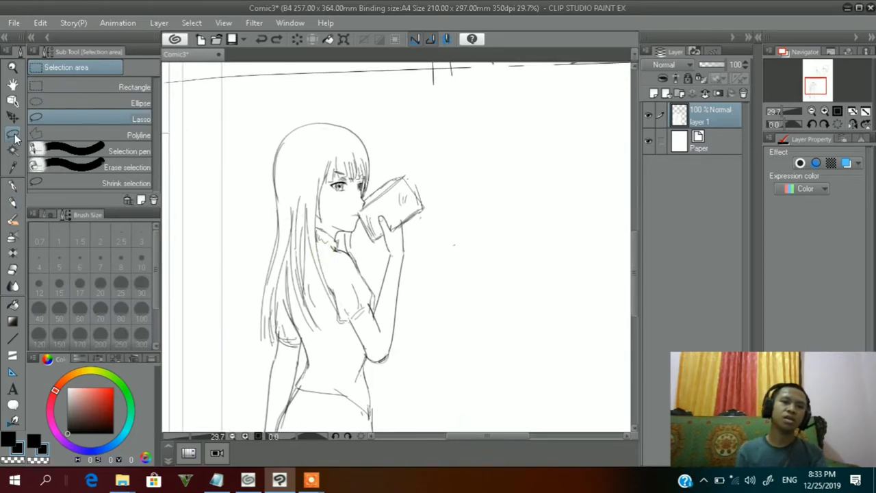
drag(302, 221, 307, 206)
mouse_move(239, 86)
mouse_down()
mouse_move(372, 96)
mouse_move(462, 319)
mouse_move(214, 217)
mouse_move(264, 130)
mouse_move(349, 87)
mouse_move(442, 145)
mouse_move(448, 274)
mouse_move(367, 343)
mouse_move(237, 259)
mouse_move(289, 104)
mouse_move(313, 97)
mouse_up()
click(338, 232)
drag(359, 175, 350, 235)
drag(384, 334, 374, 253)
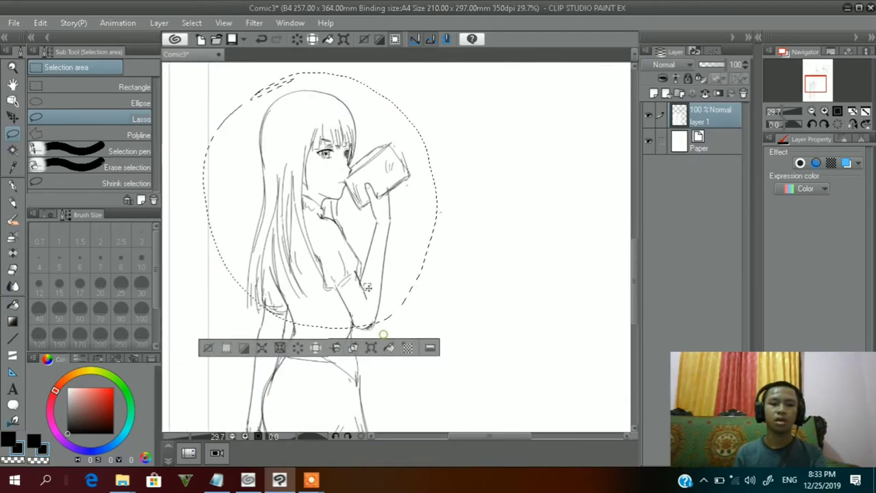
Copy the selected upper body onto its own layer and place the copy inside the upper-left comic panel
click(352, 349)
click(370, 349)
drag(348, 231, 338, 96)
key(Return)
drag(353, 147, 354, 366)
drag(349, 309, 324, 254)
drag(415, 328, 425, 339)
mouse_move(364, 300)
mouse_down()
mouse_move(339, 285)
mouse_move(348, 274)
mouse_up()
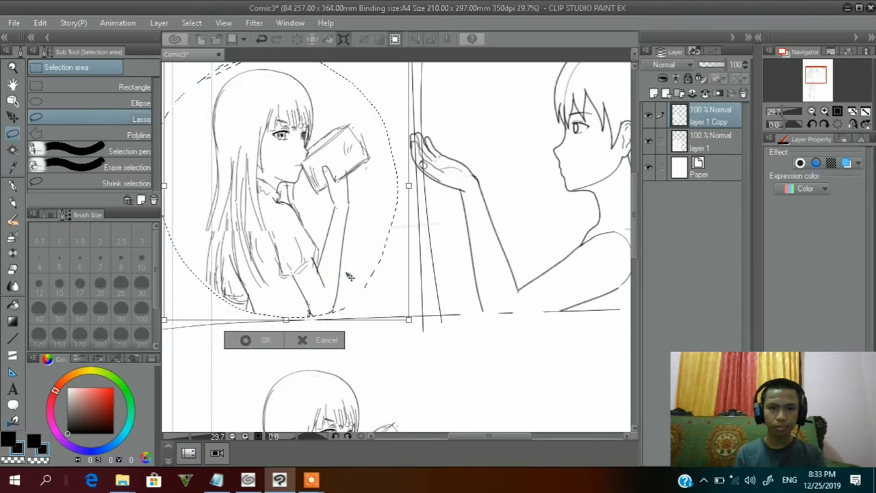
key(Return)
mouse_move(462, 232)
mouse_down()
mouse_move(483, 204)
mouse_move(475, 197)
mouse_move(471, 217)
mouse_up()
drag(305, 225, 319, 241)
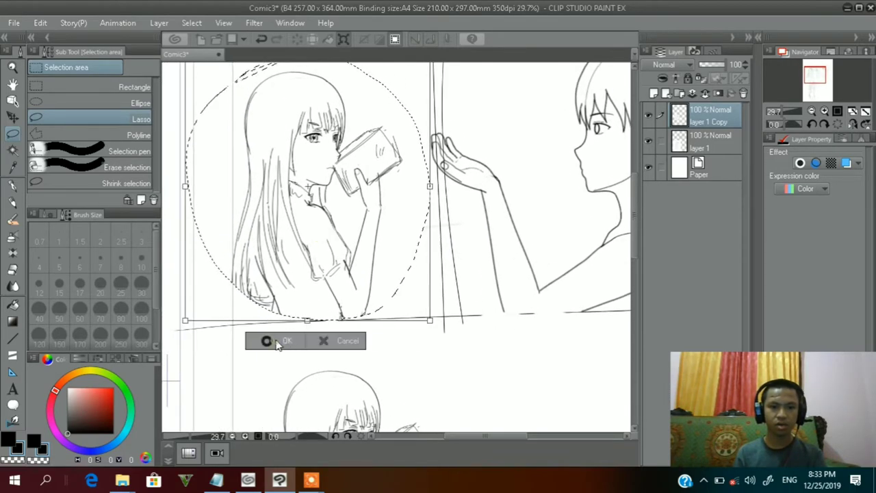
click(276, 340)
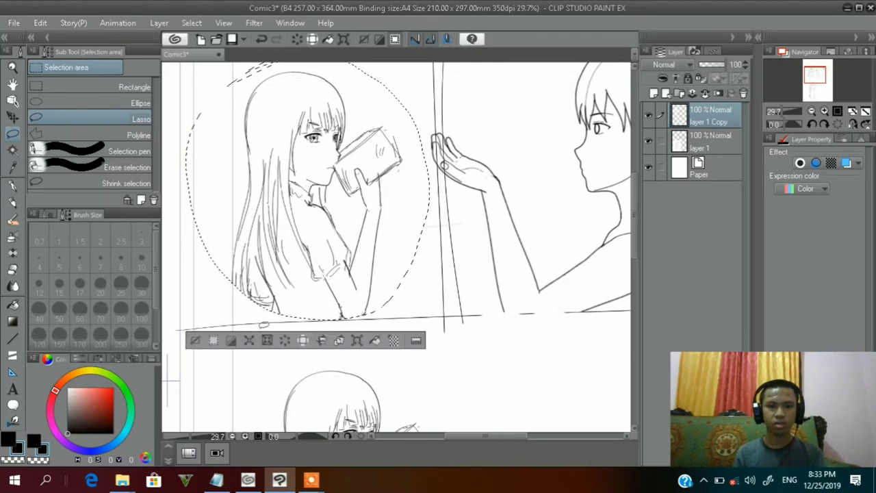
click(192, 345)
Try marking the gap between the two vertical divider lines with short pen strokes and undo them
drag(461, 232, 448, 282)
drag(464, 203, 425, 280)
drag(449, 235, 415, 269)
drag(390, 227, 403, 293)
drag(377, 225, 406, 265)
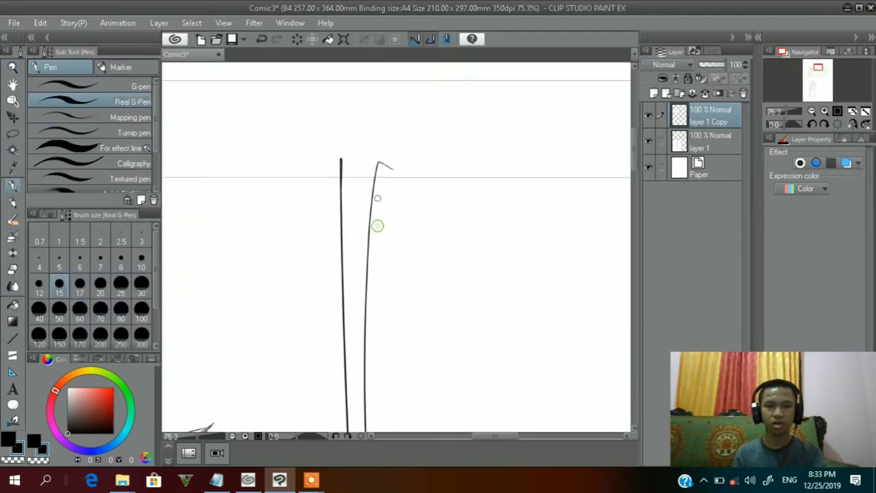
drag(342, 175, 342, 217)
key(ctrl+z)
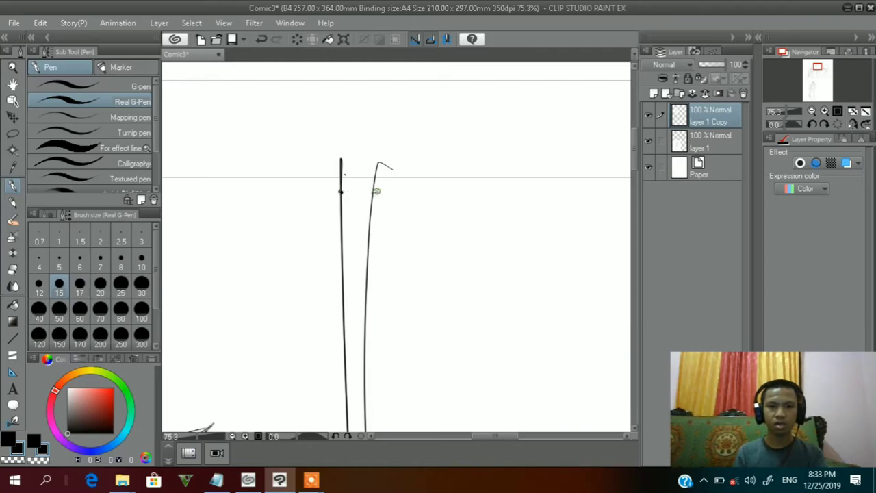
drag(340, 194, 363, 192)
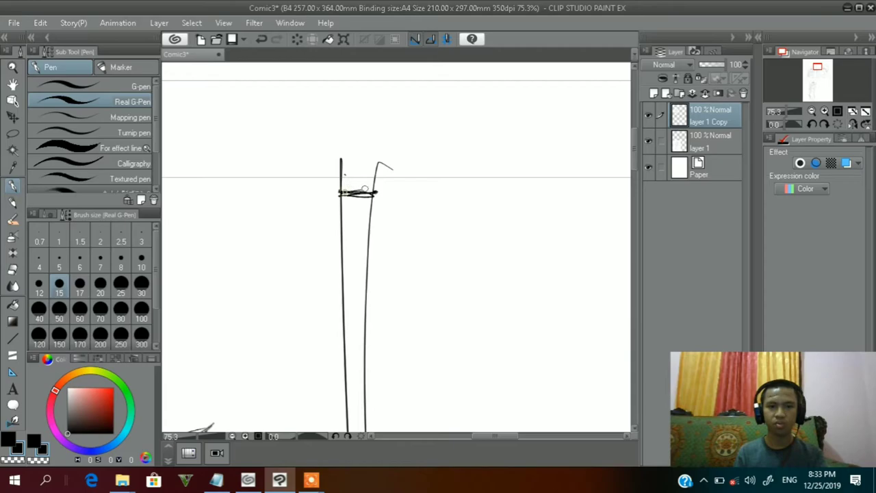
key(ctrl+z)
drag(355, 260, 355, 210)
key(alt+space)
drag(392, 234, 358, 236)
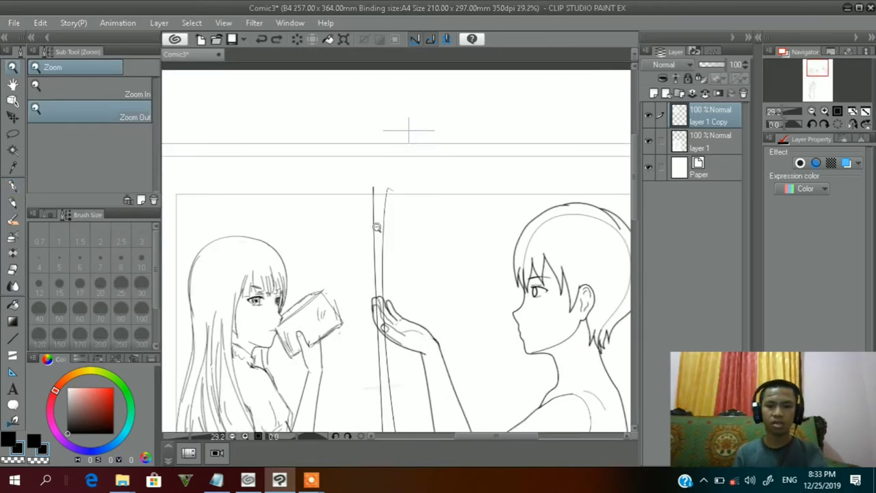
Create a new frame border folder above the sketch layers
click(160, 24)
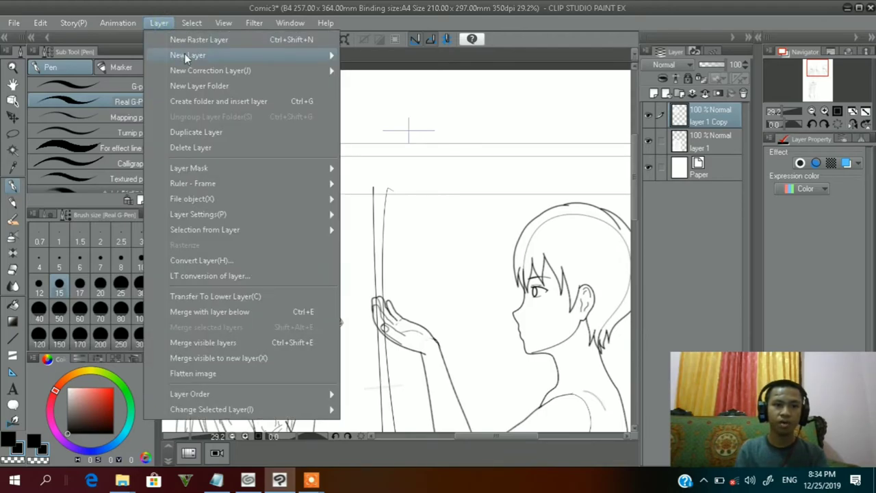
mouse_move(184, 55)
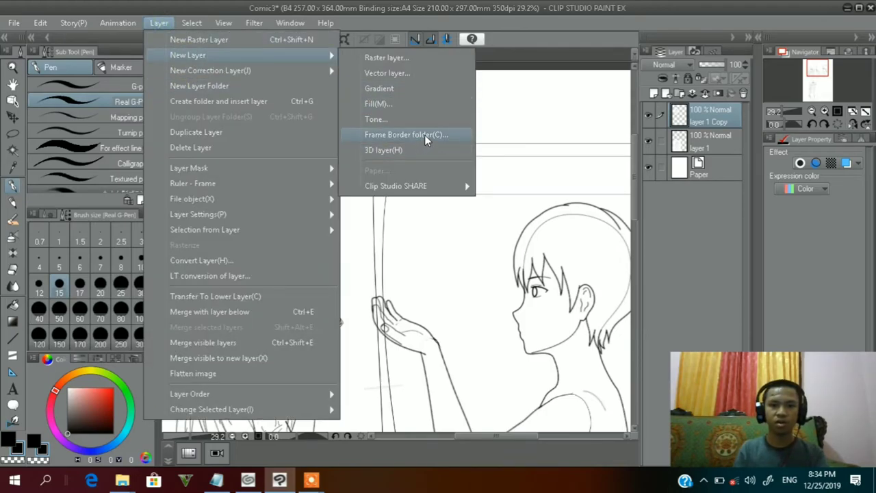
click(425, 135)
click(554, 212)
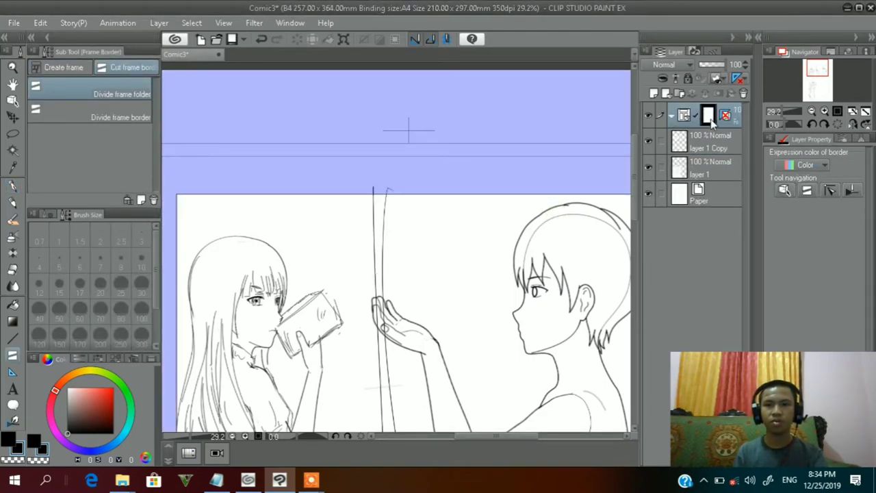
Try dividing the whole frame folder along the sketched vertical divider and undo the cut
drag(384, 259, 397, 158)
key(alt+space)
alt+click(399, 226)
drag(398, 216, 378, 252)
key(p)
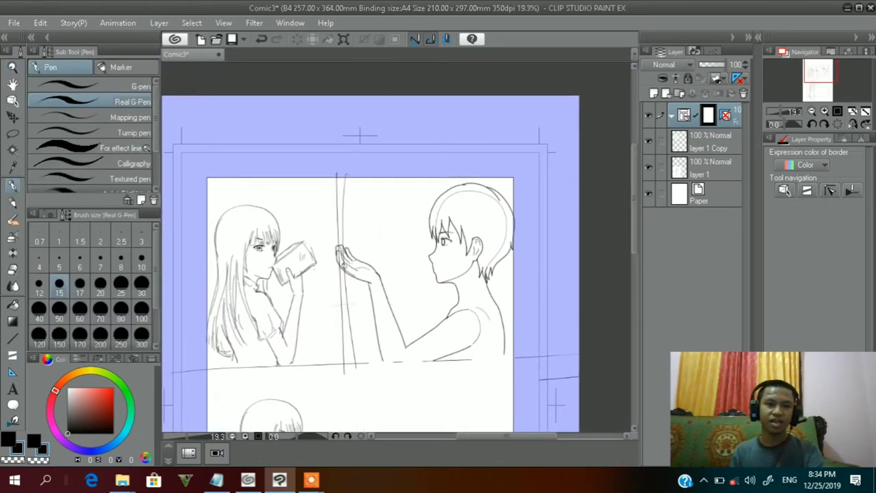
click(13, 356)
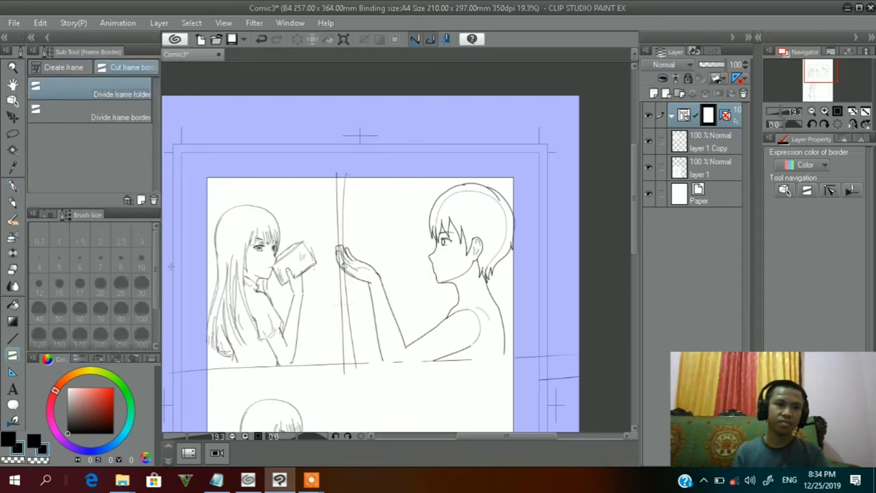
scroll(311, 277, down, 2)
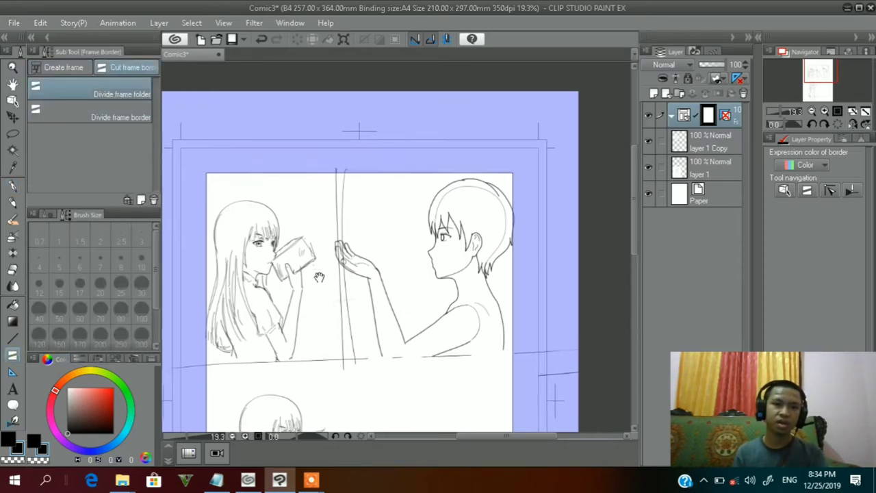
drag(365, 232, 345, 225)
drag(353, 159, 355, 188)
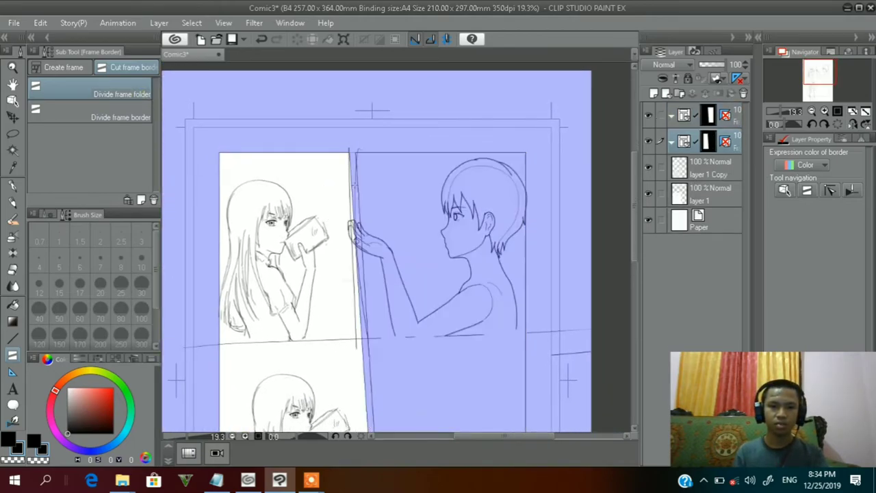
key(ctrl+z)
Divide the frame folder along the sketched horizontal line and split the upper frame with a slanted vertical cut
drag(217, 345, 237, 338)
scroll(391, 248, up, 1)
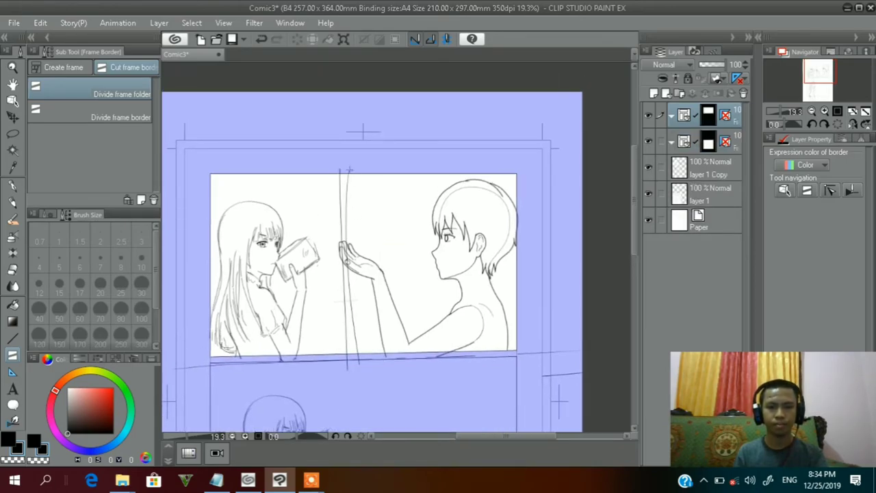
drag(346, 171, 344, 217)
key(ctrl+z)
drag(326, 175, 348, 276)
scroll(348, 274, down, 7)
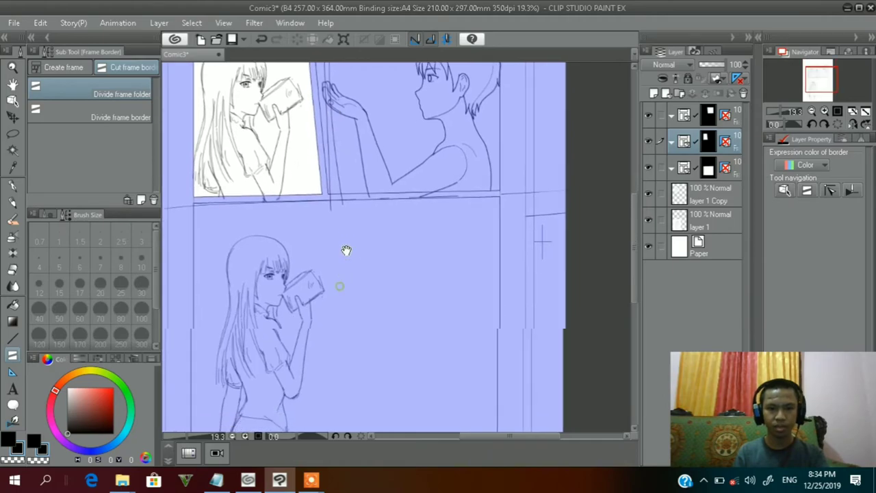
scroll(365, 272, up, 6)
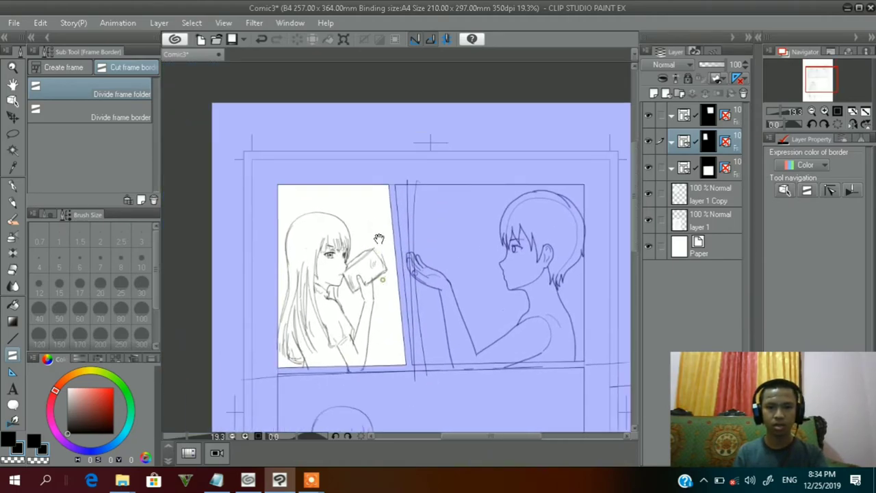
Add a new raster layer and move it above the three frame folders
click(702, 197)
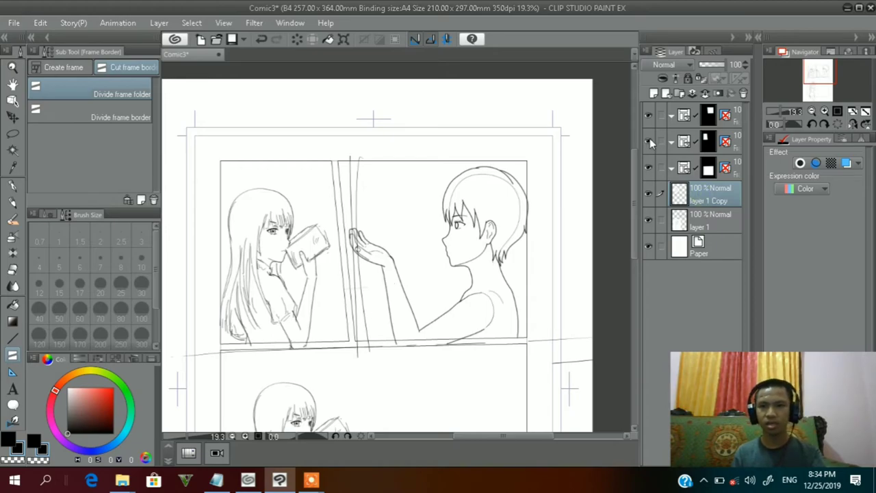
click(654, 93)
drag(709, 197, 706, 109)
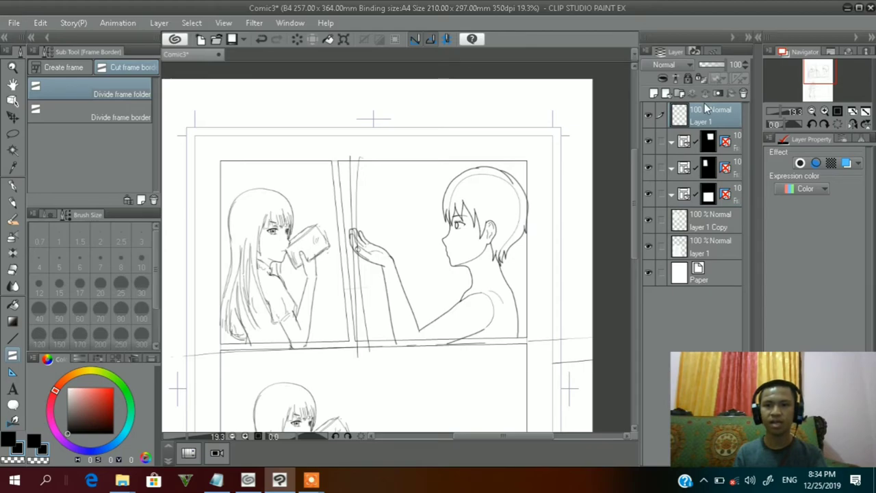
drag(343, 263, 364, 243)
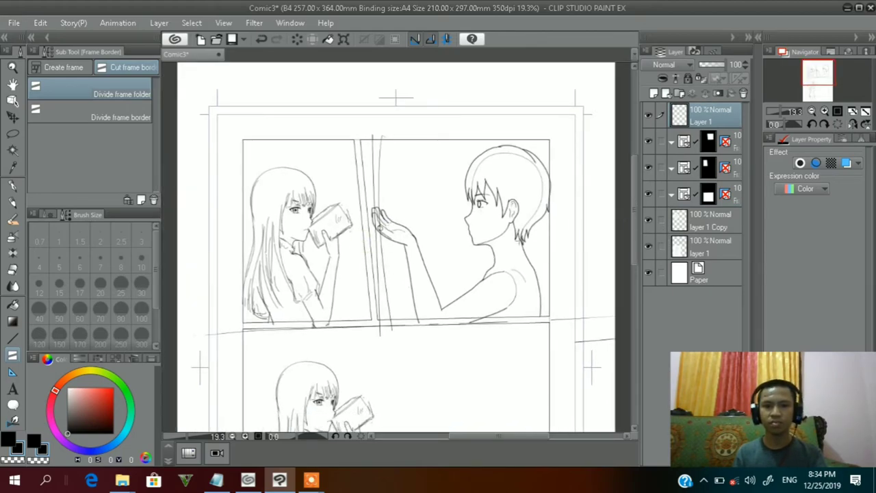
scroll(466, 247, down, 1)
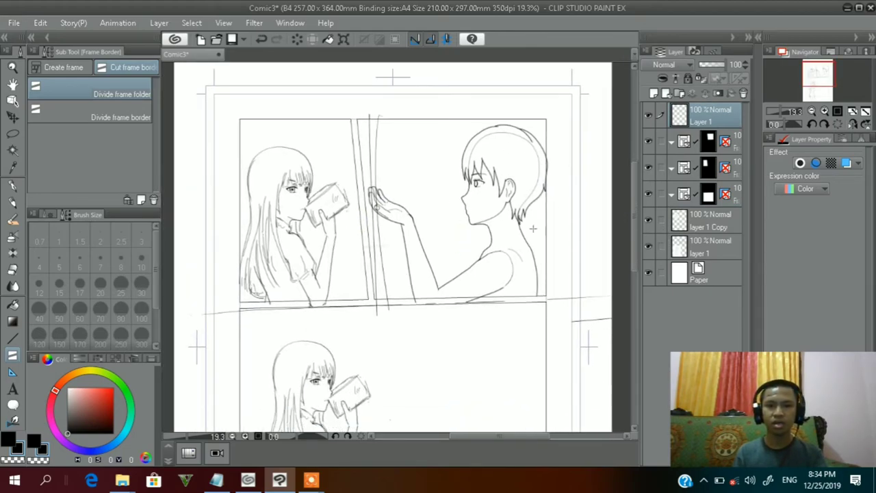
Hide the two sketch layers so only the frame borders remain on the page
click(649, 247)
click(648, 220)
drag(470, 215, 463, 261)
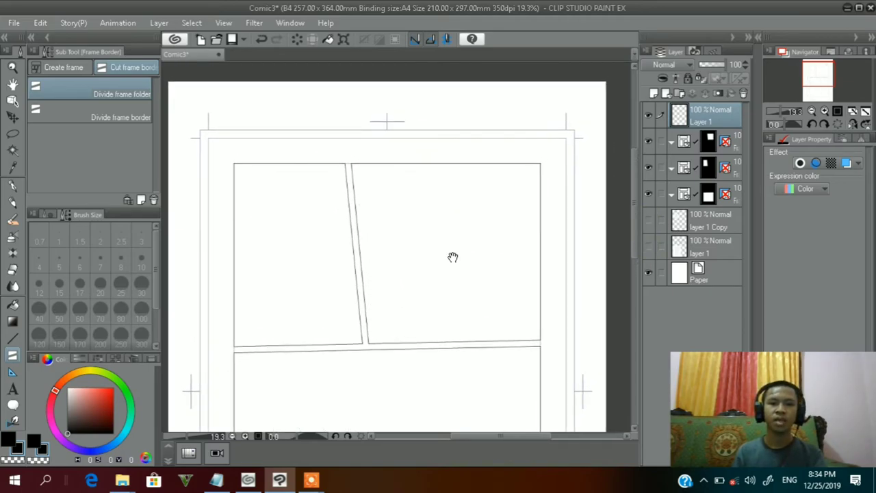
Fill the page margins and panel gutters with black on the new top layer, using the Refer other layers fill
click(13, 307)
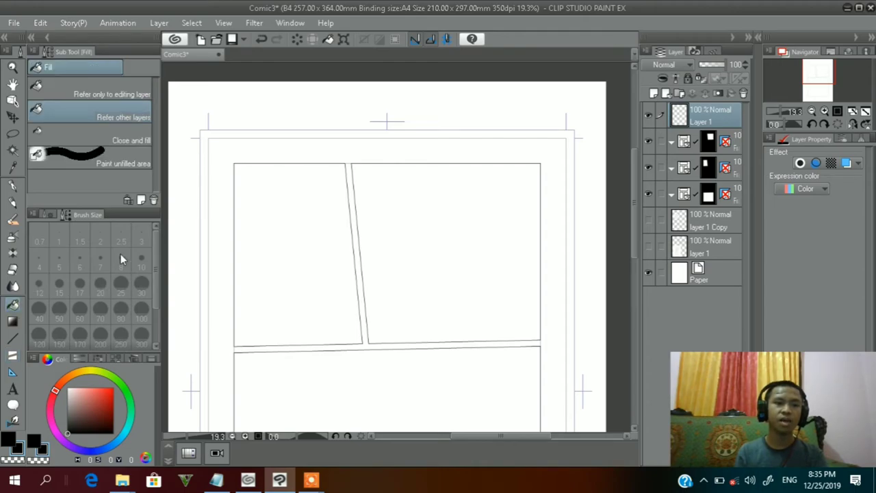
drag(362, 235, 347, 262)
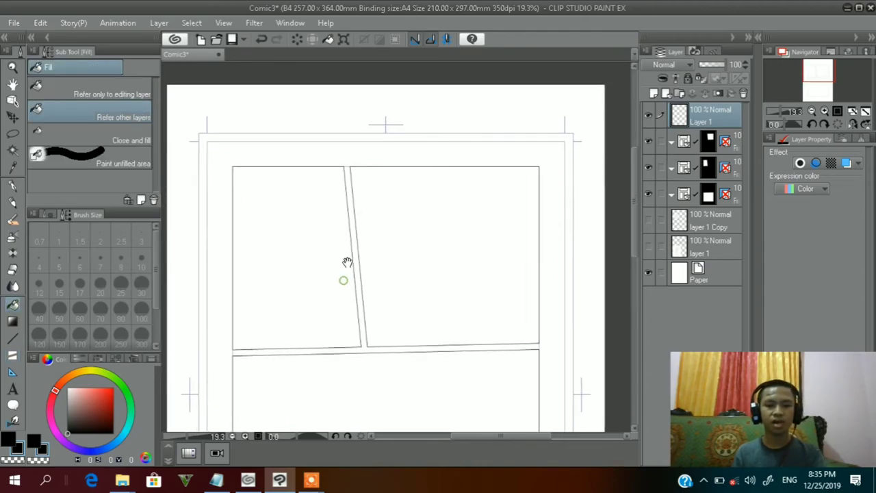
key(g)
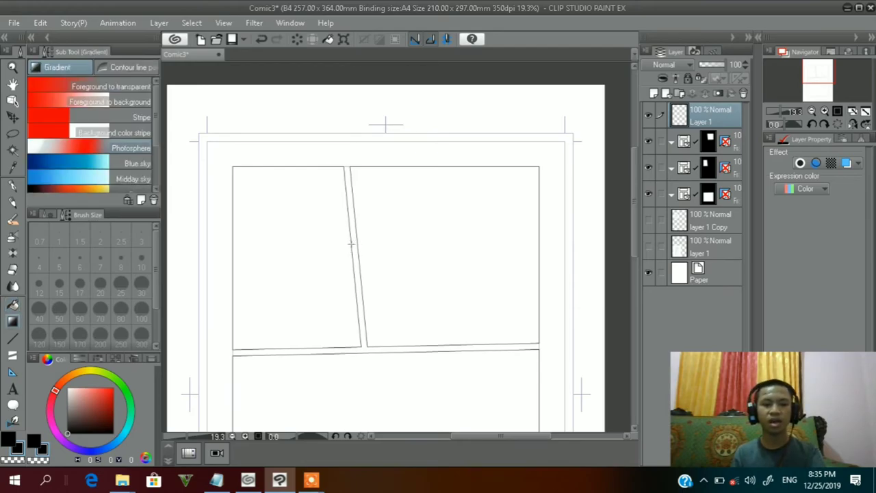
key(g)
drag(355, 241, 354, 262)
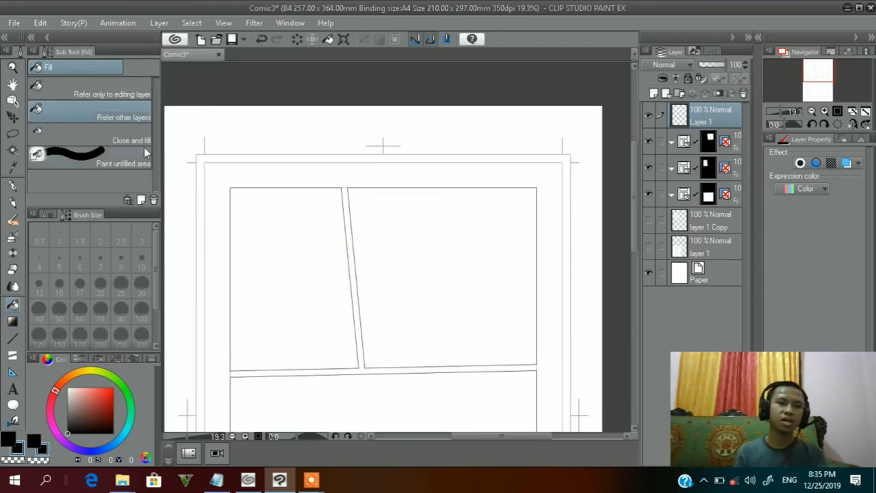
drag(258, 189, 244, 219)
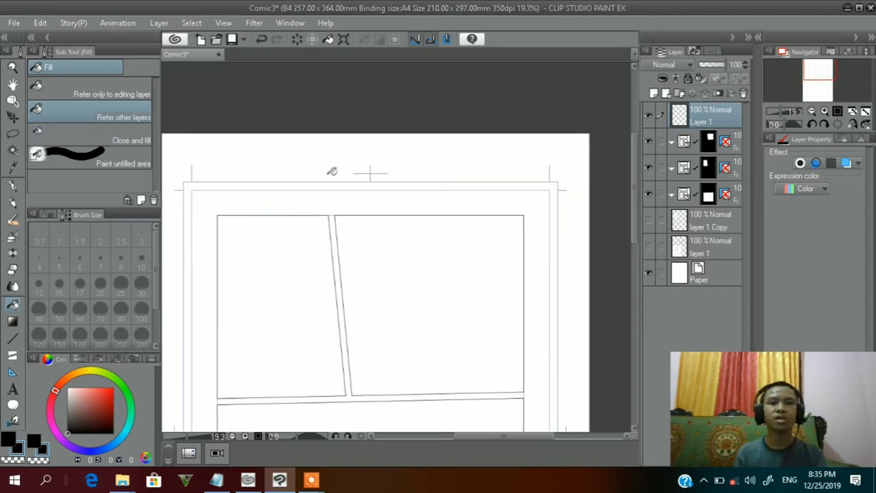
click(329, 174)
drag(388, 302, 432, 169)
drag(409, 250, 406, 188)
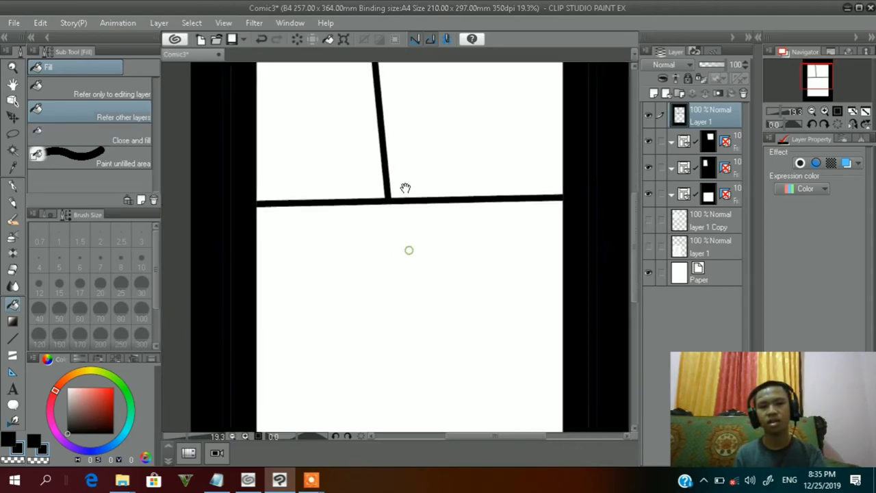
scroll(405, 187, up, 4)
scroll(413, 260, up, 3)
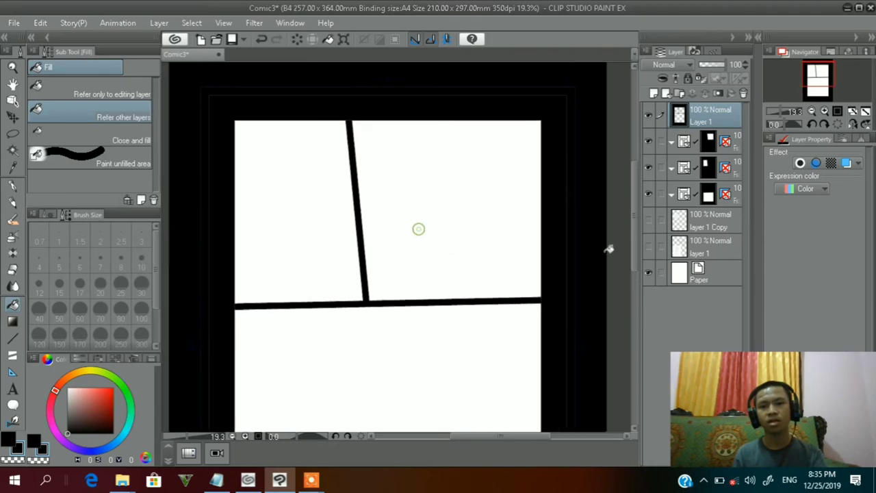
Show both sketch layers again beneath the black-filled frames
click(649, 246)
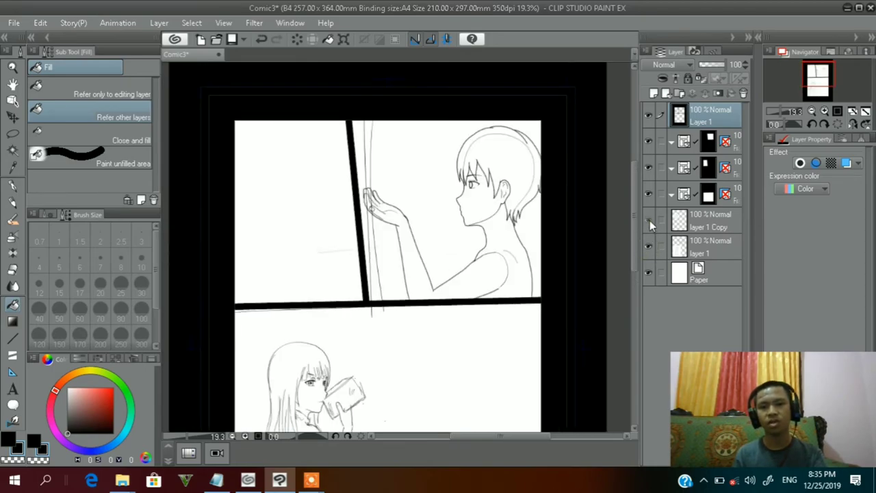
click(648, 220)
scroll(404, 224, down, 1)
drag(403, 224, 393, 274)
scroll(393, 274, down, 1)
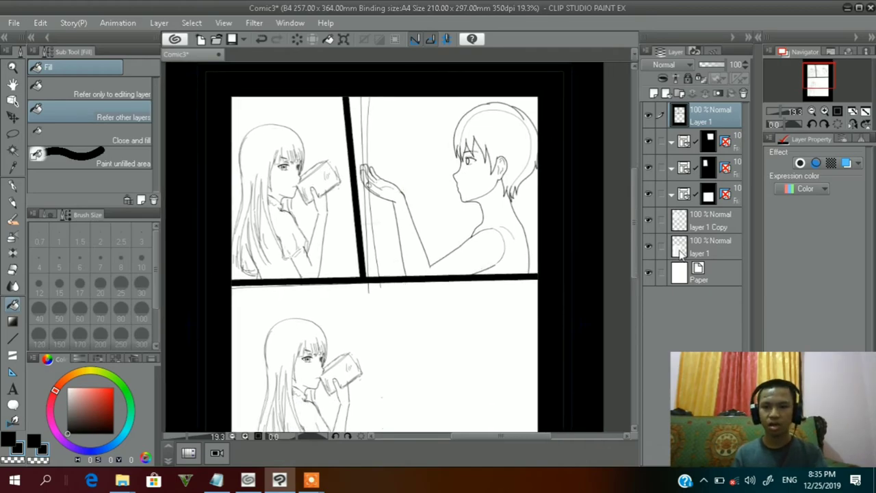
Erase the leftover sketched panel lines around the gutters on the original sketch layer with the Hard eraser
click(680, 252)
key(e)
mouse_move(373, 231)
mouse_down()
mouse_move(369, 255)
mouse_move(359, 229)
mouse_move(383, 293)
mouse_up()
drag(299, 292, 238, 288)
drag(317, 308, 285, 289)
mouse_move(373, 257)
mouse_down()
mouse_move(365, 245)
mouse_move(373, 136)
mouse_up()
mouse_move(382, 273)
mouse_down()
mouse_move(374, 226)
mouse_move(366, 342)
mouse_up()
drag(356, 180, 364, 300)
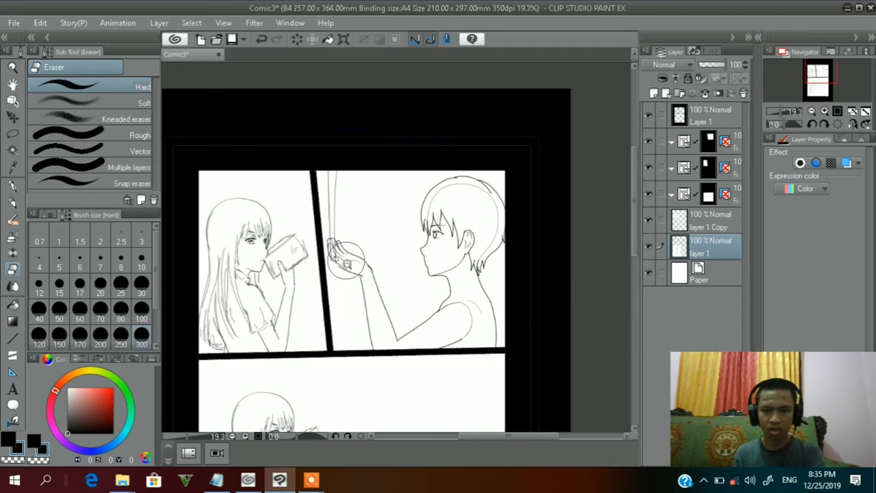
Erase the remaining vertical guide lines around the boy's raised hand in the upper-right panel
drag(346, 263, 351, 257)
mouse_move(338, 199)
mouse_down()
mouse_move(337, 220)
mouse_move(331, 169)
mouse_move(349, 168)
mouse_move(350, 152)
mouse_up()
mouse_move(361, 231)
mouse_down()
mouse_move(364, 155)
mouse_move(374, 141)
mouse_up()
mouse_move(373, 180)
mouse_down()
mouse_move(391, 158)
mouse_move(371, 103)
mouse_up()
drag(377, 246, 372, 192)
drag(368, 219, 368, 226)
key(/)
drag(372, 196, 370, 223)
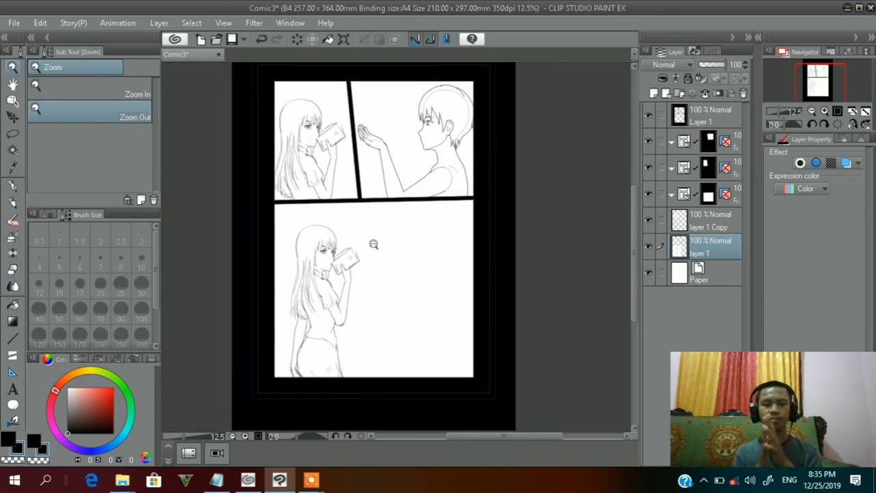